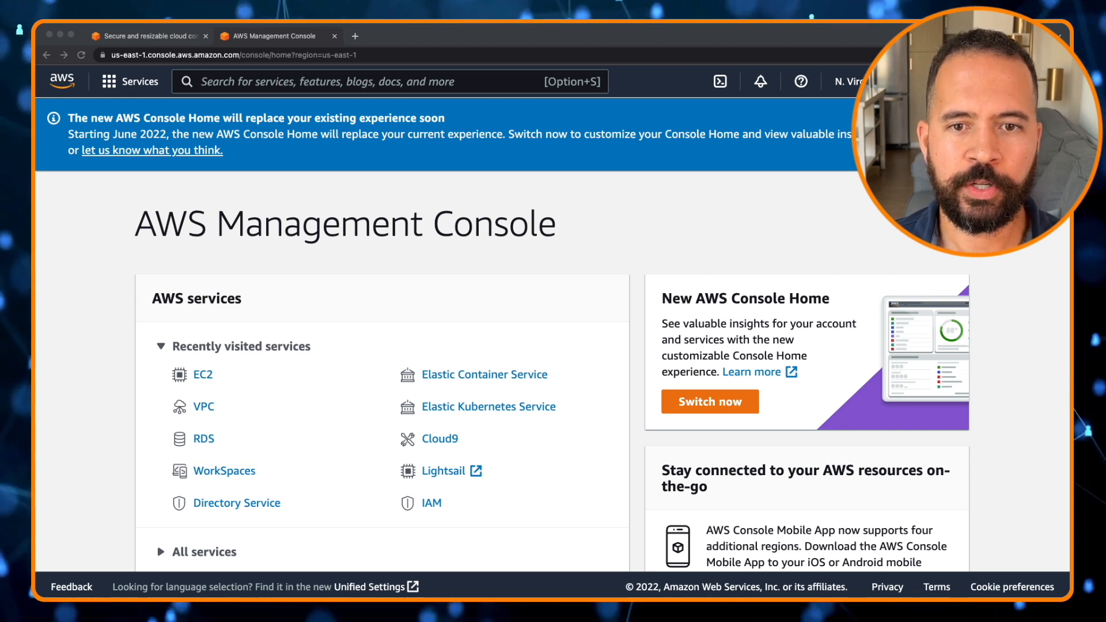
Search the console for ec2 and open the EC2 service
click(226, 82)
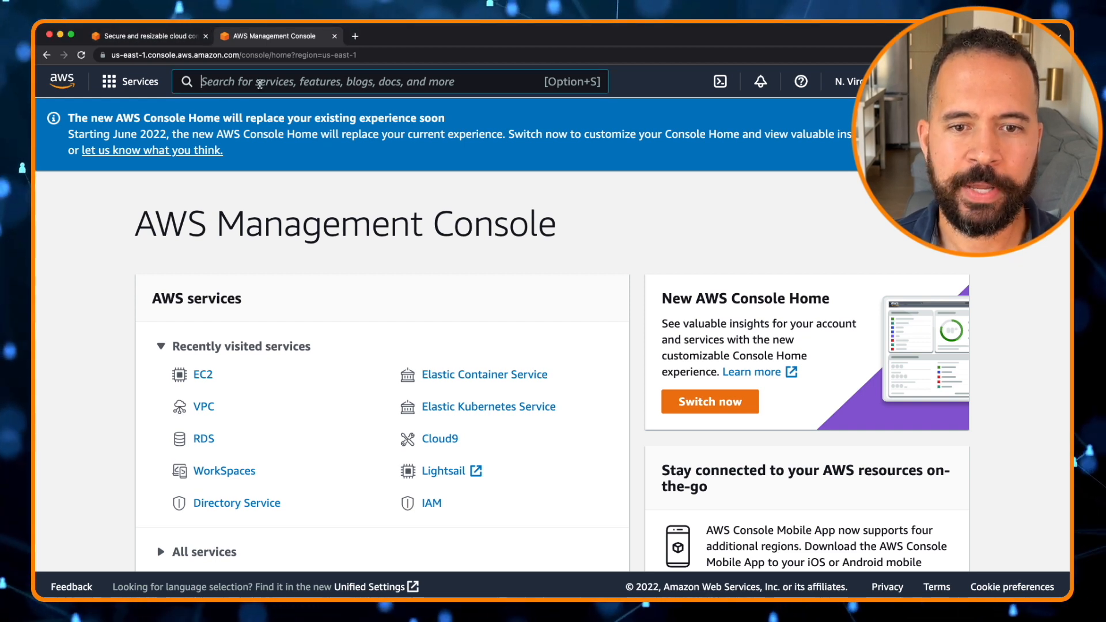
text(ec2)
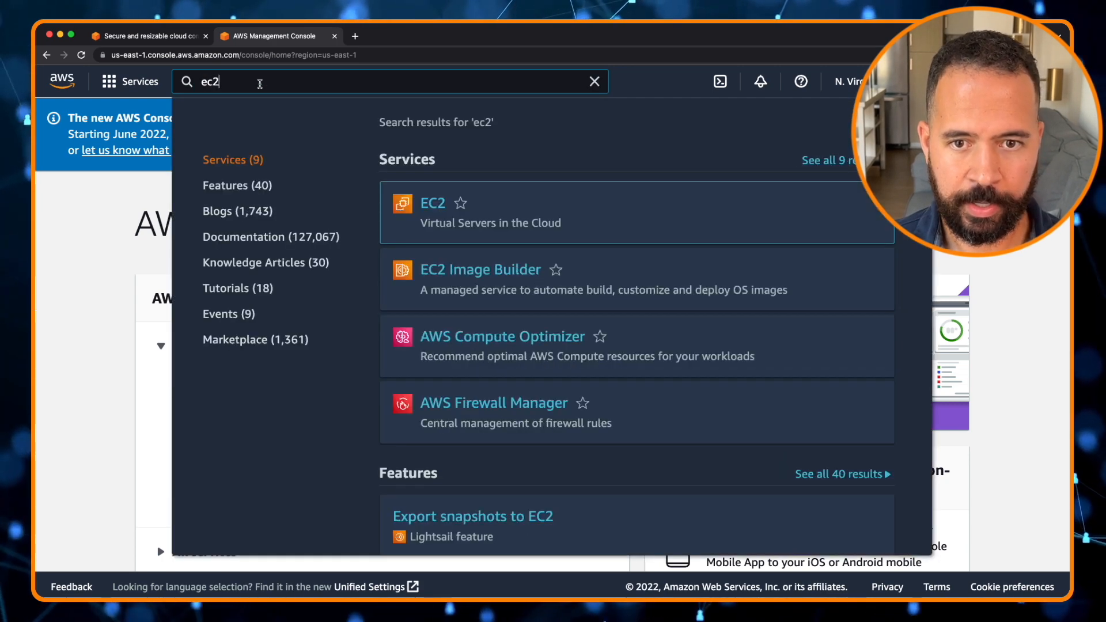
click(438, 208)
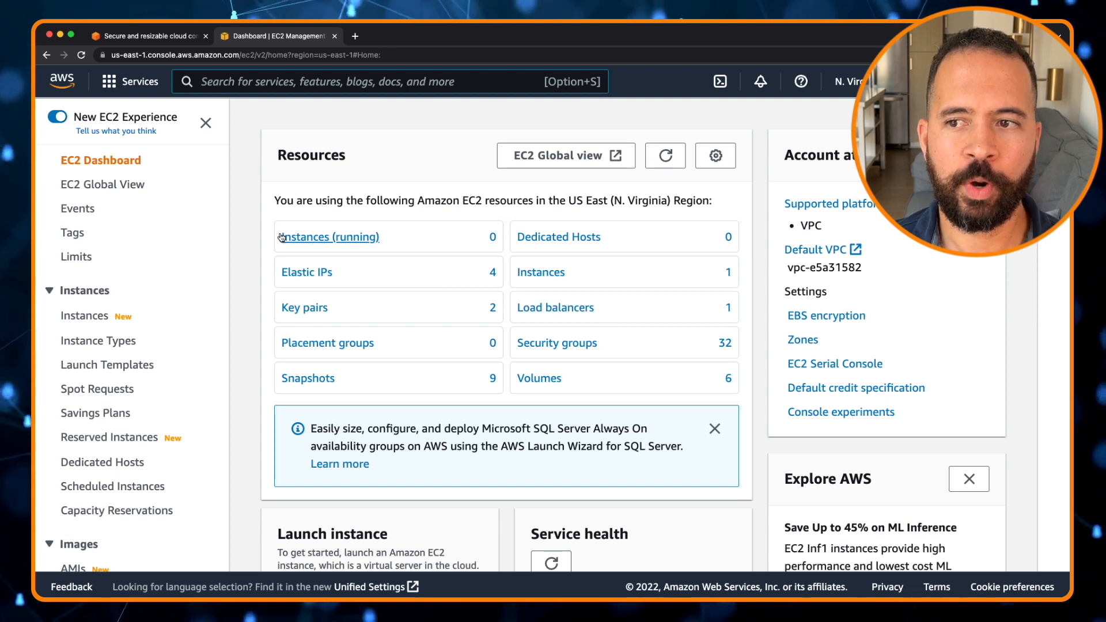
Switch the region to US West (N. California)
click(841, 84)
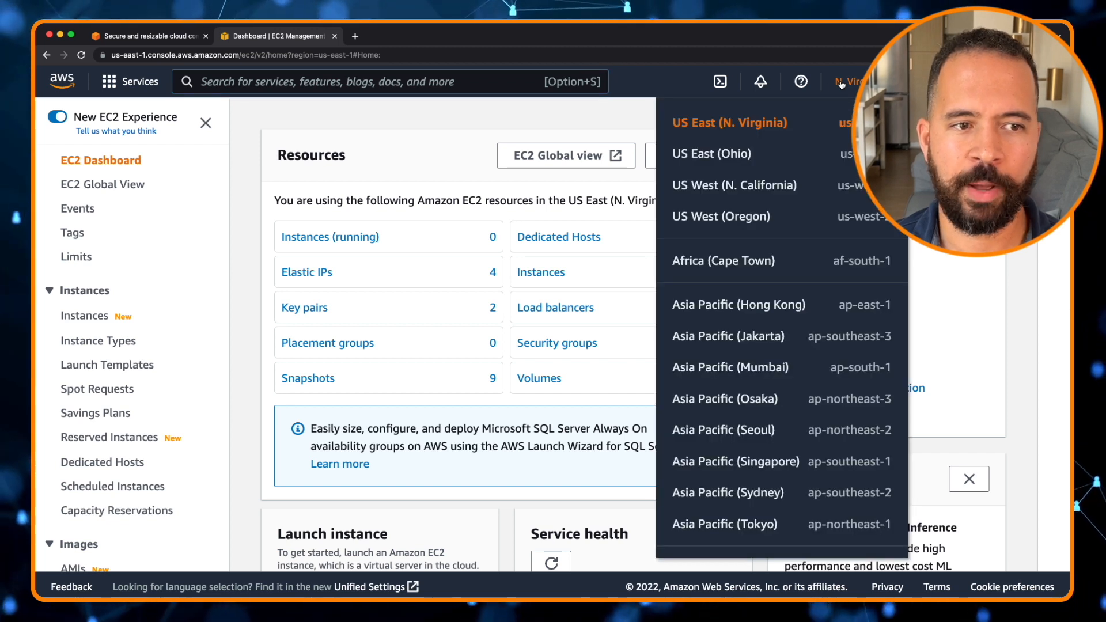
click(716, 185)
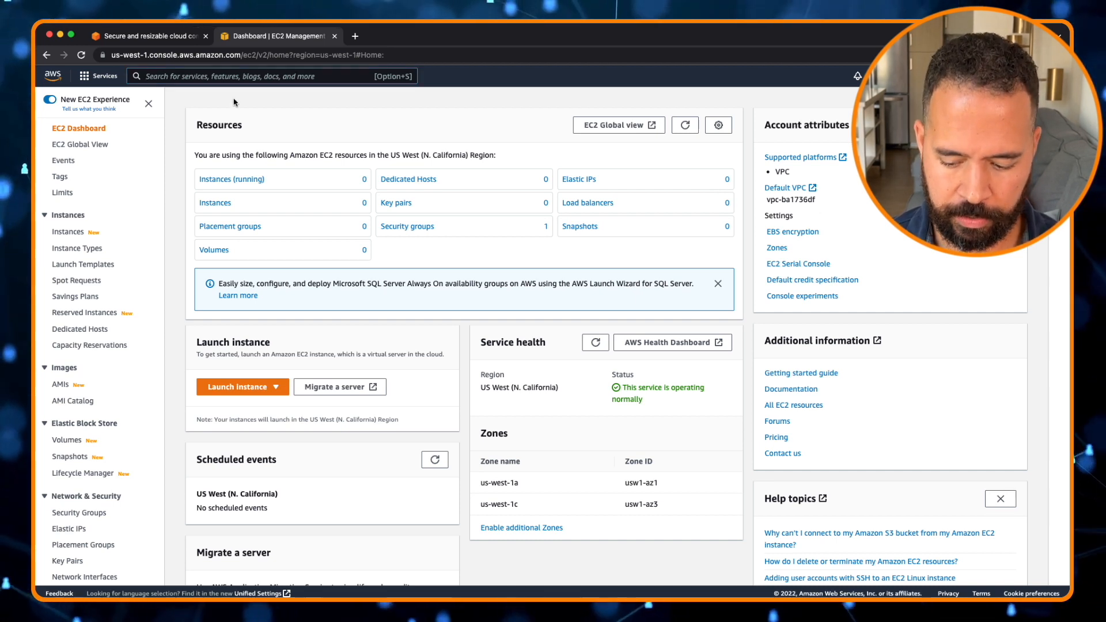
Open the running instances list and start launching a new instance
key(super+equal)
key(super+equal)
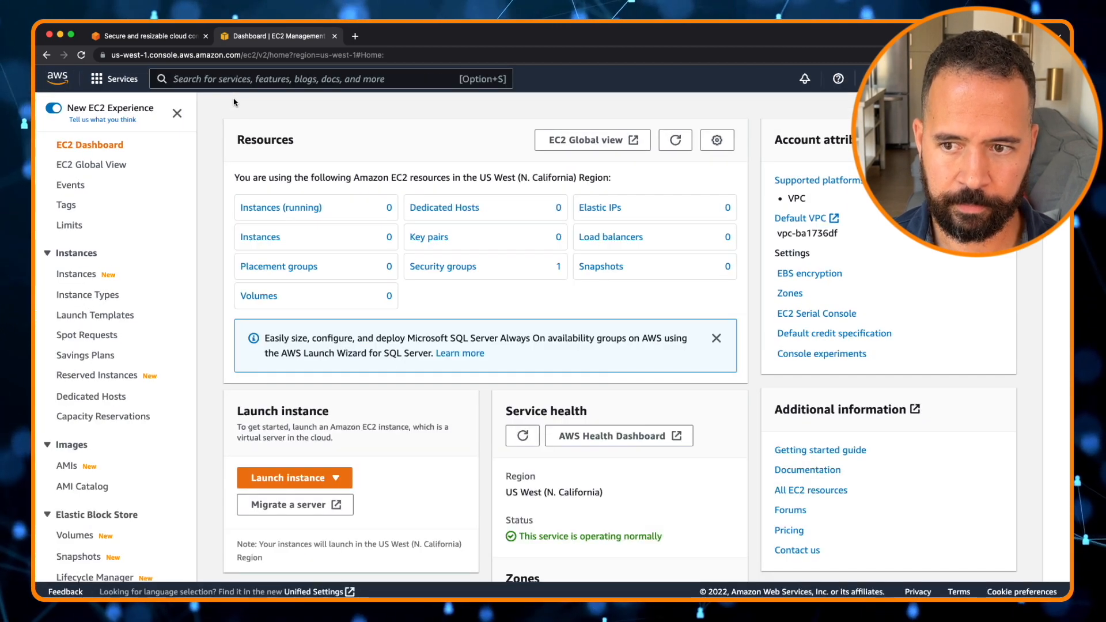
key(super+equal)
key(super+equal)
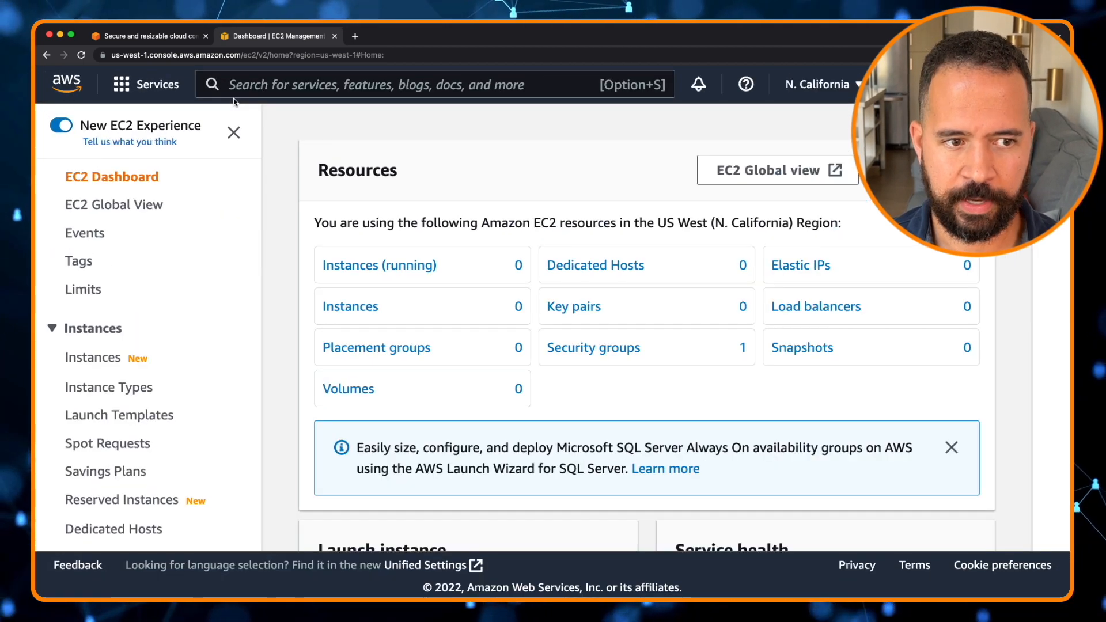
key(super+minus)
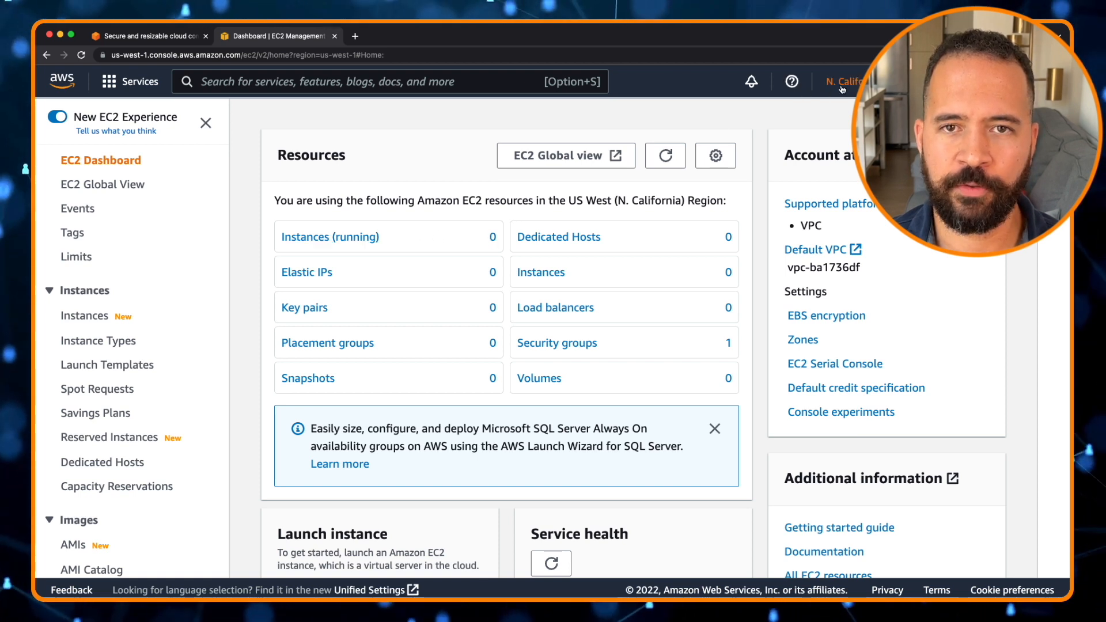
click(339, 237)
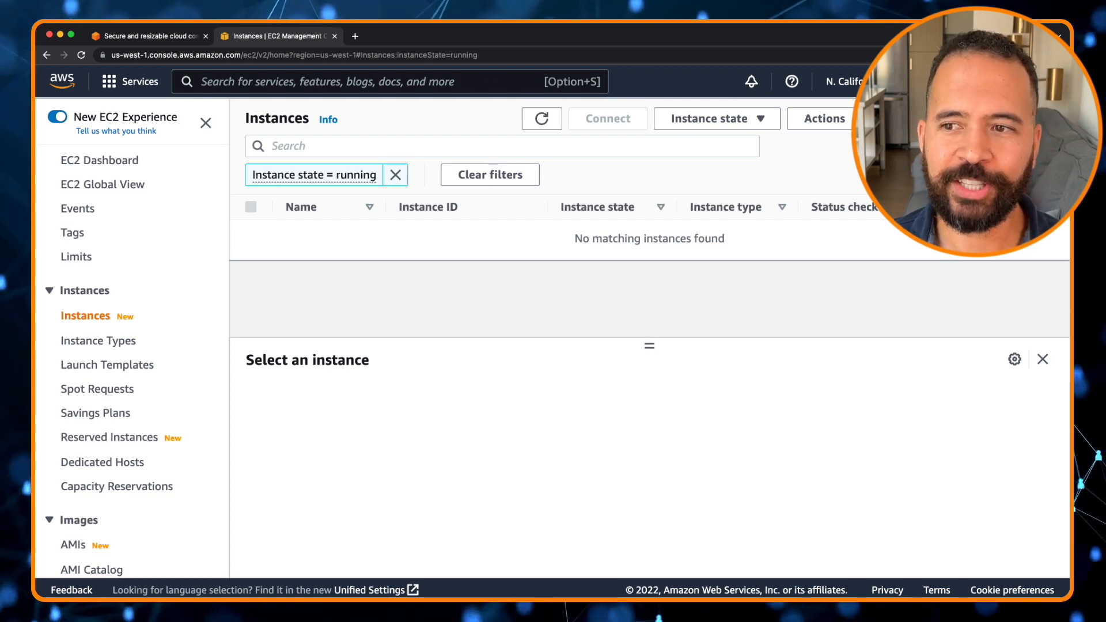
click(957, 119)
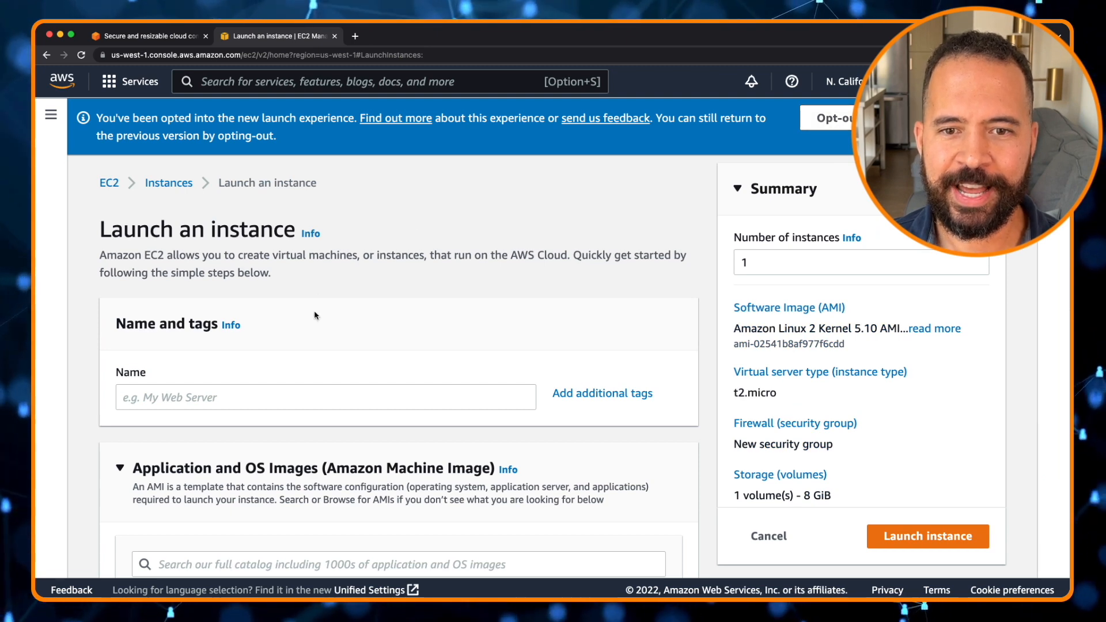
Name the new instance ThoughtfulTechy Cloud Instance
scroll(315, 316, down, 3)
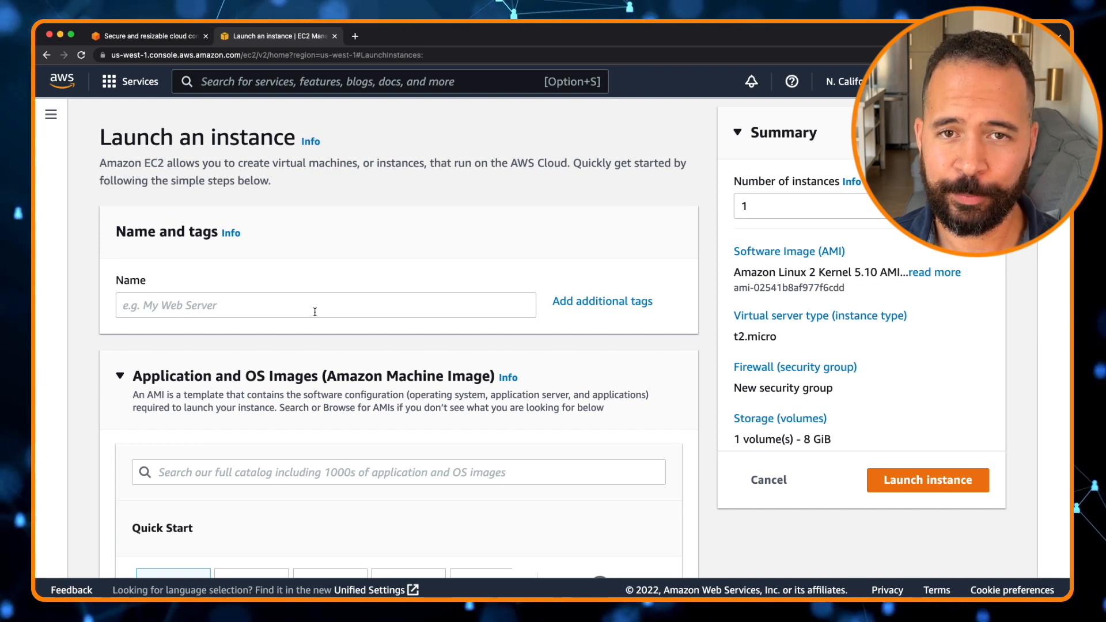
click(229, 306)
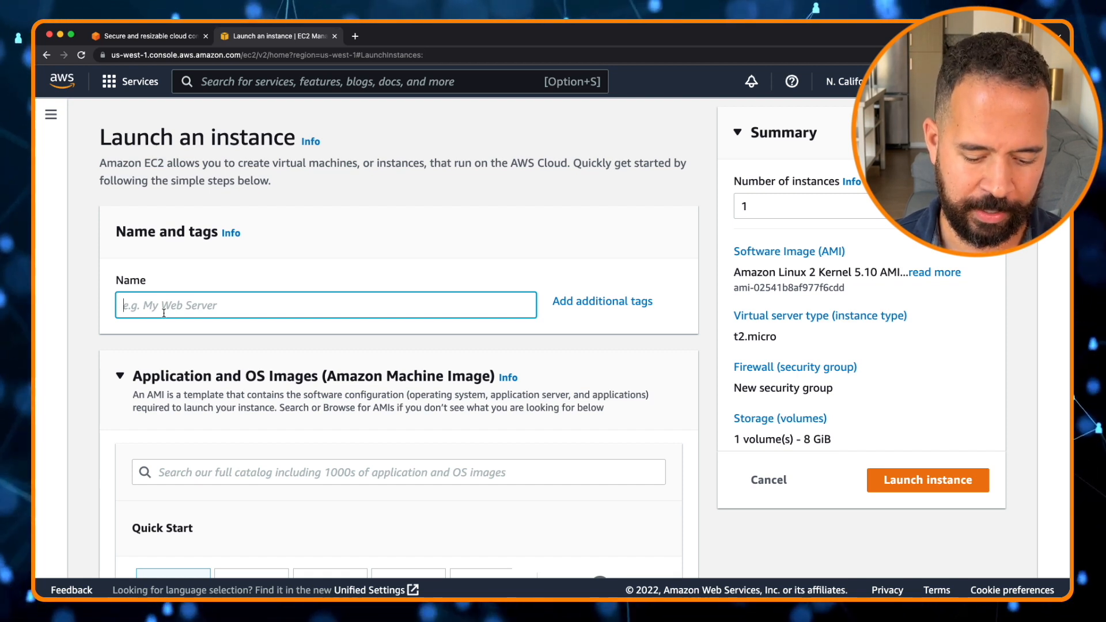
text(Thoughtf)
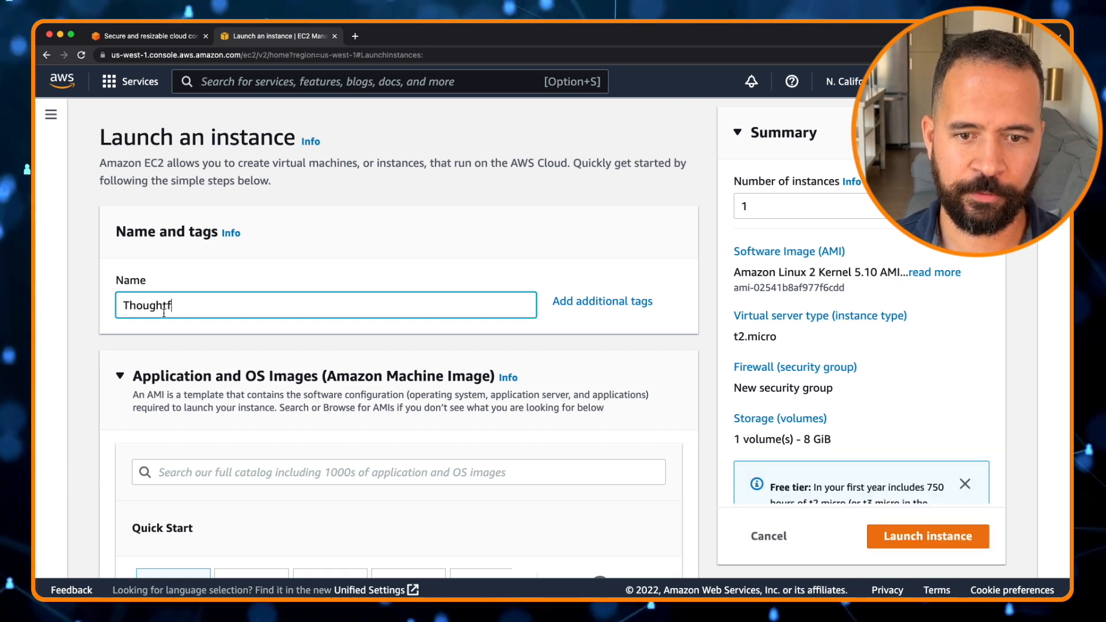
text(ulTechy Clou)
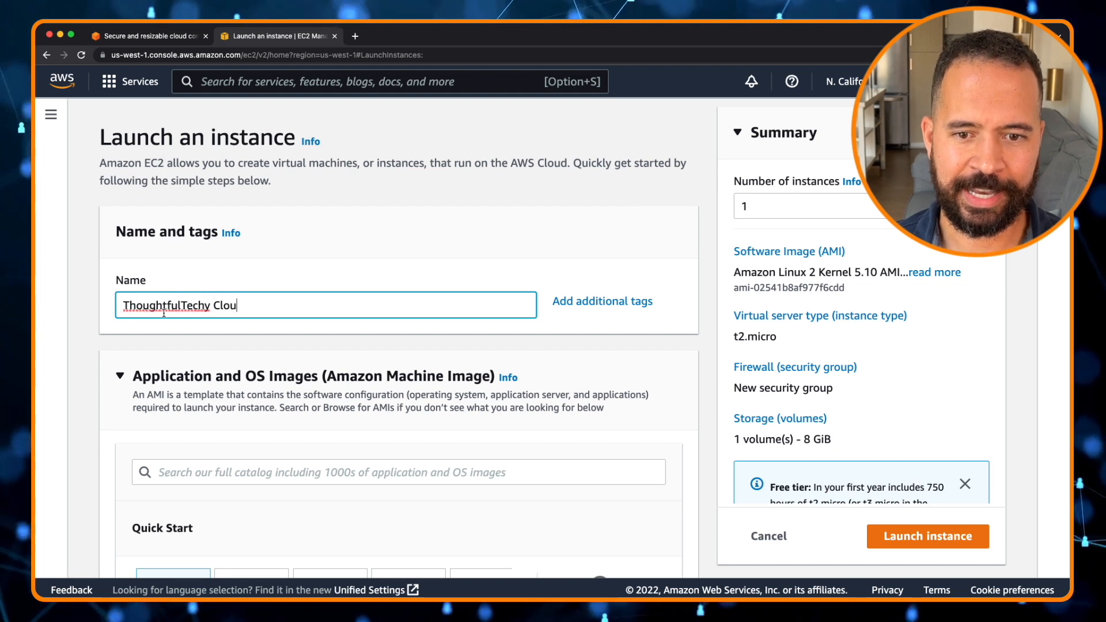
text(d Insta)
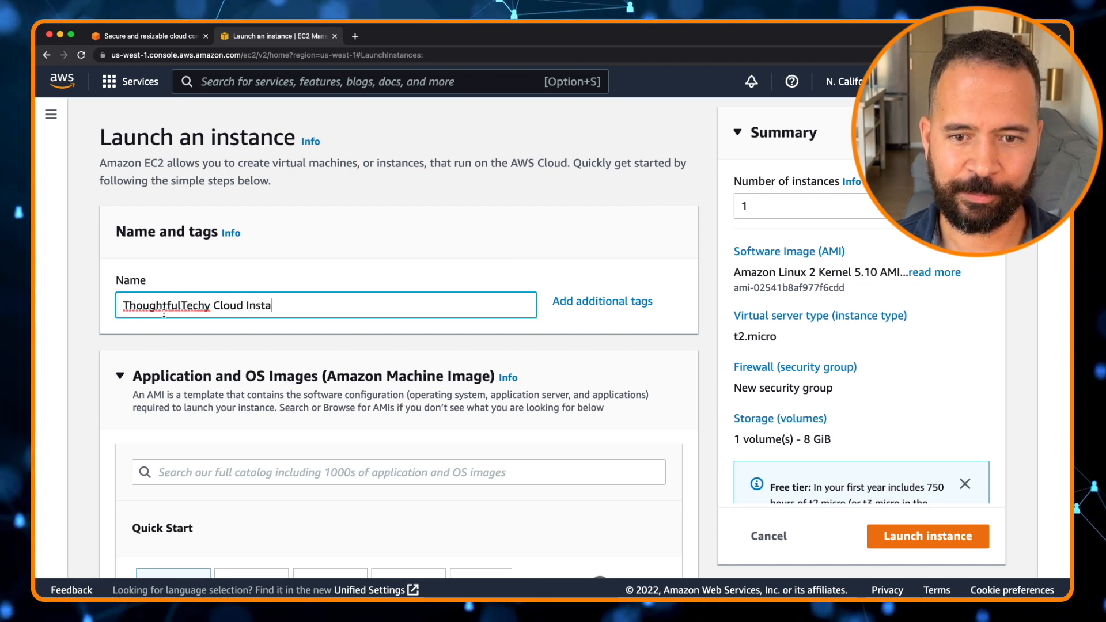
text(nce)
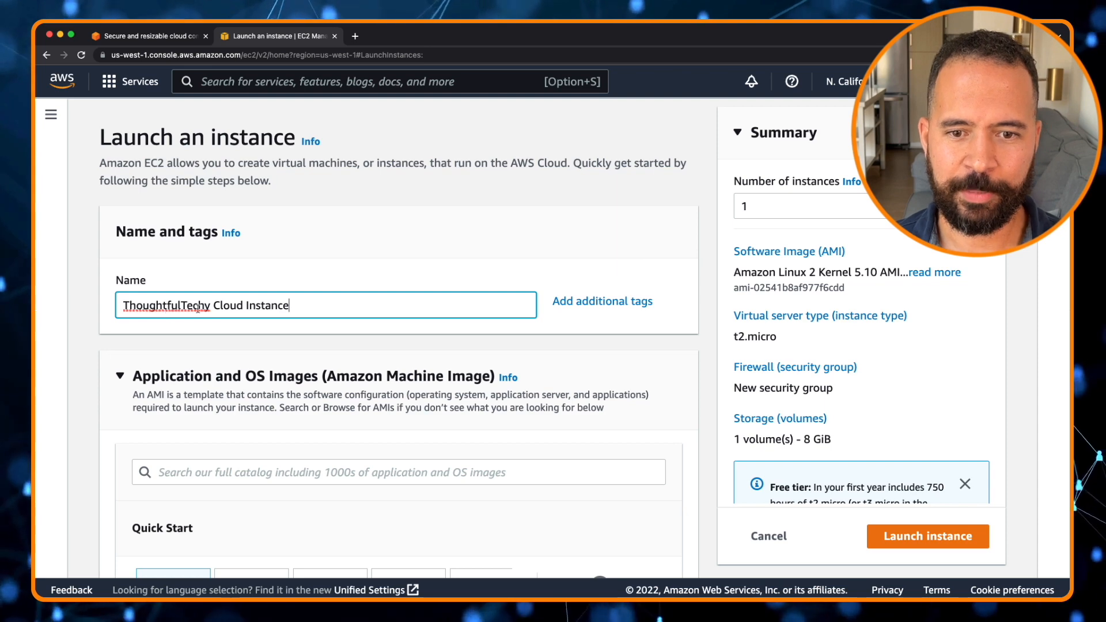
Try out the Ubuntu, Windows and Red Hat Quick Start images, cancelling the Windows change
scroll(364, 228, down, 4)
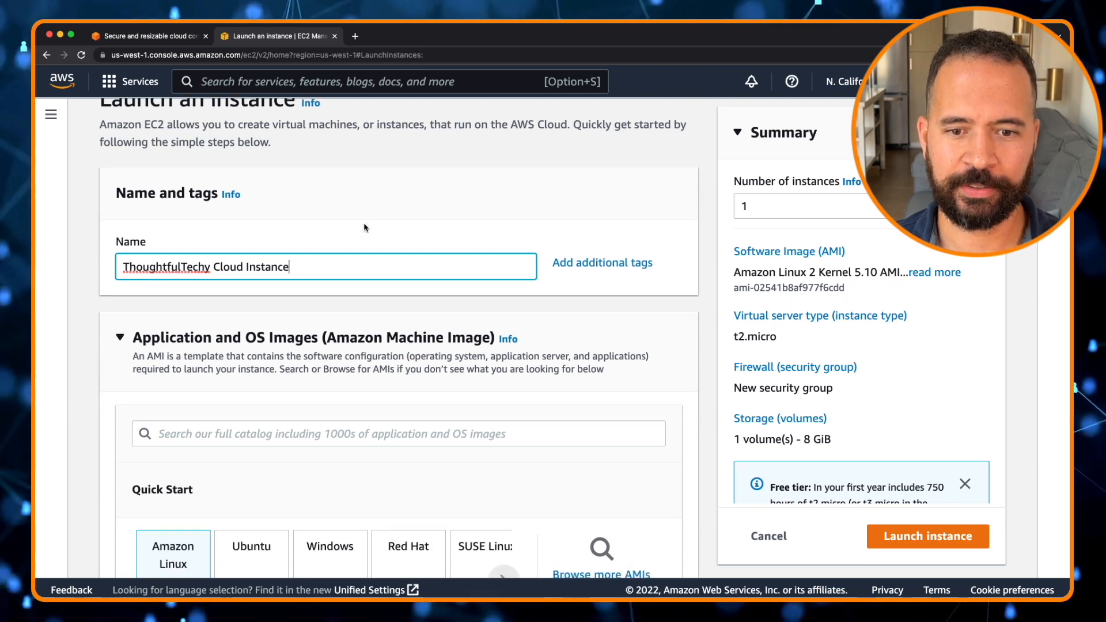
scroll(364, 227, down, 4)
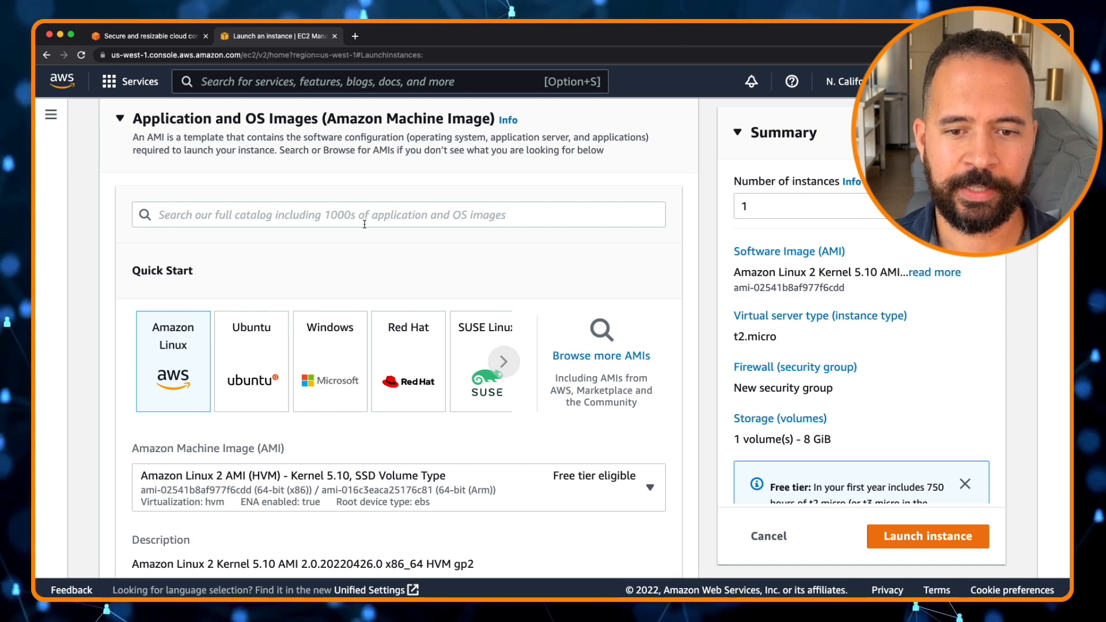
click(254, 351)
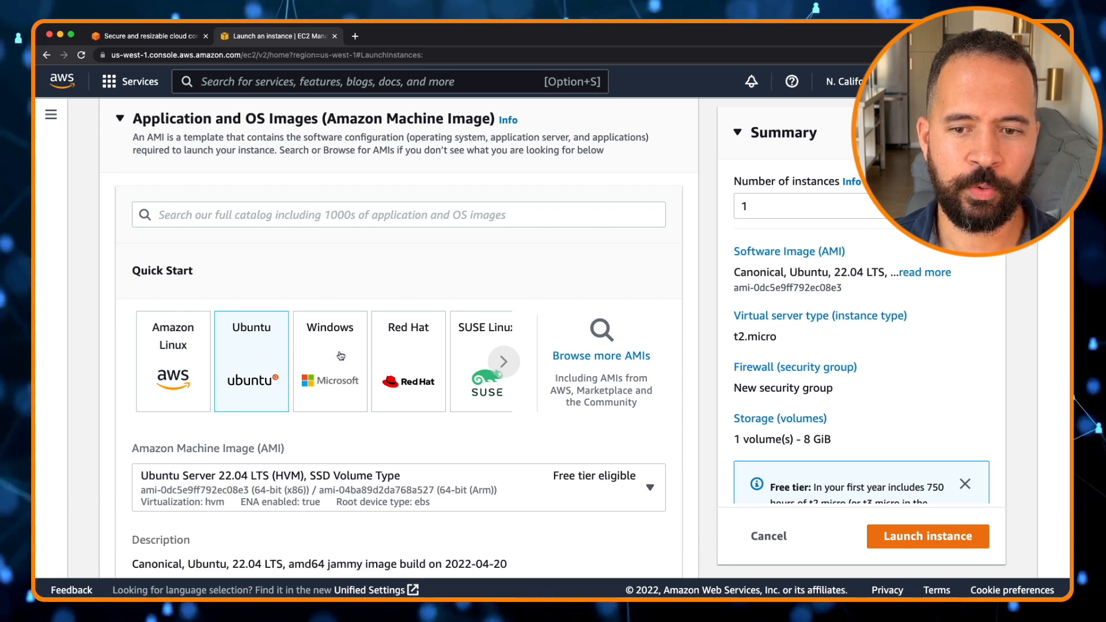
click(340, 356)
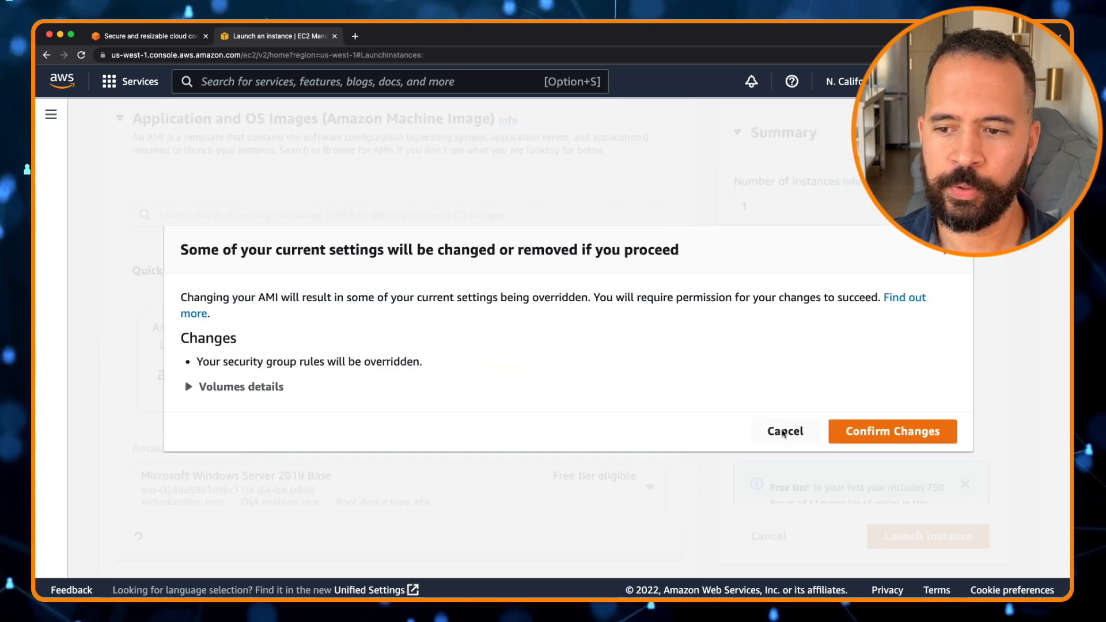
click(785, 432)
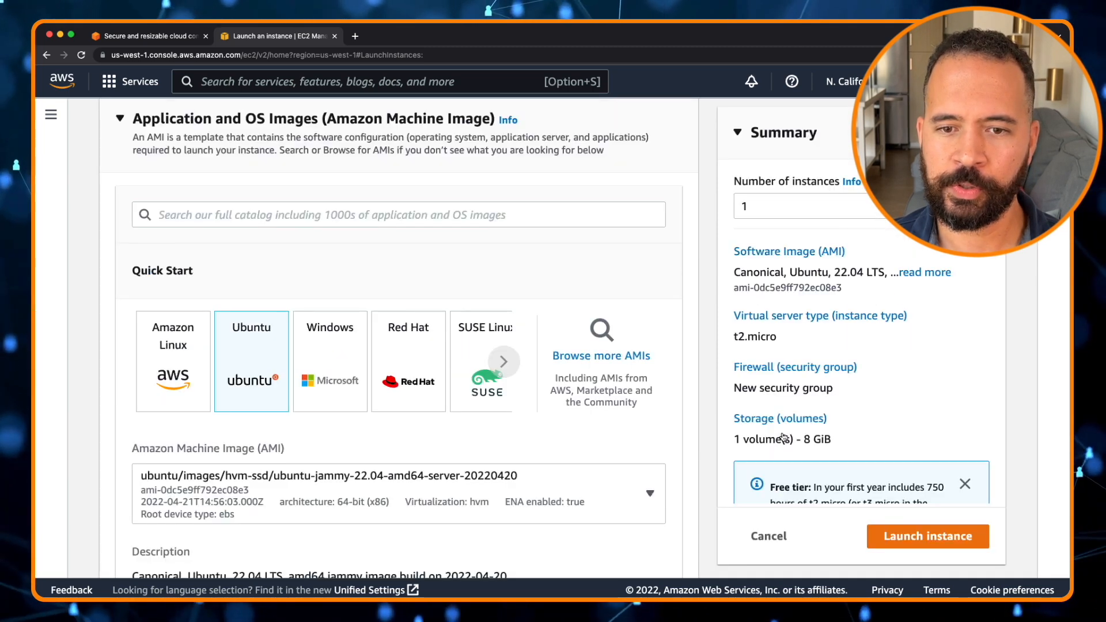
click(417, 360)
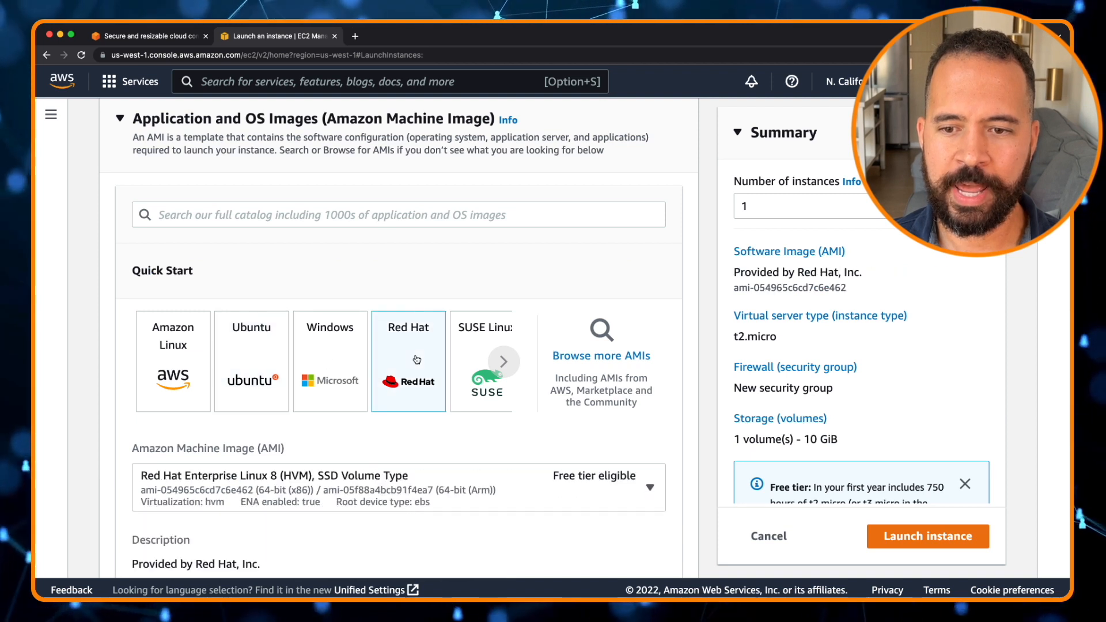
click(503, 363)
click(497, 366)
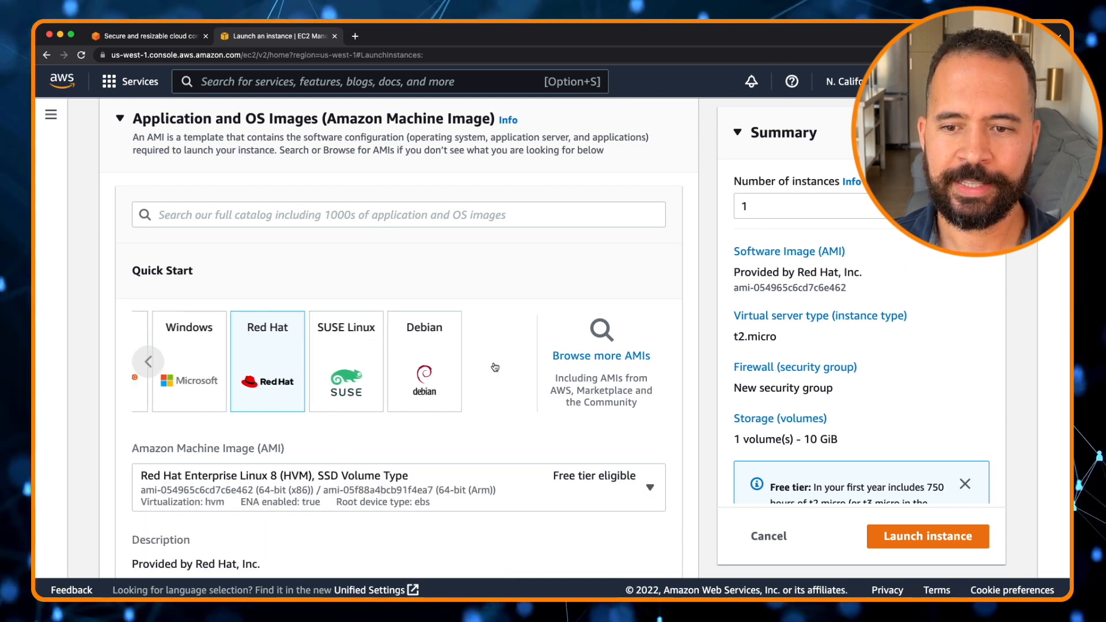
click(148, 363)
click(148, 364)
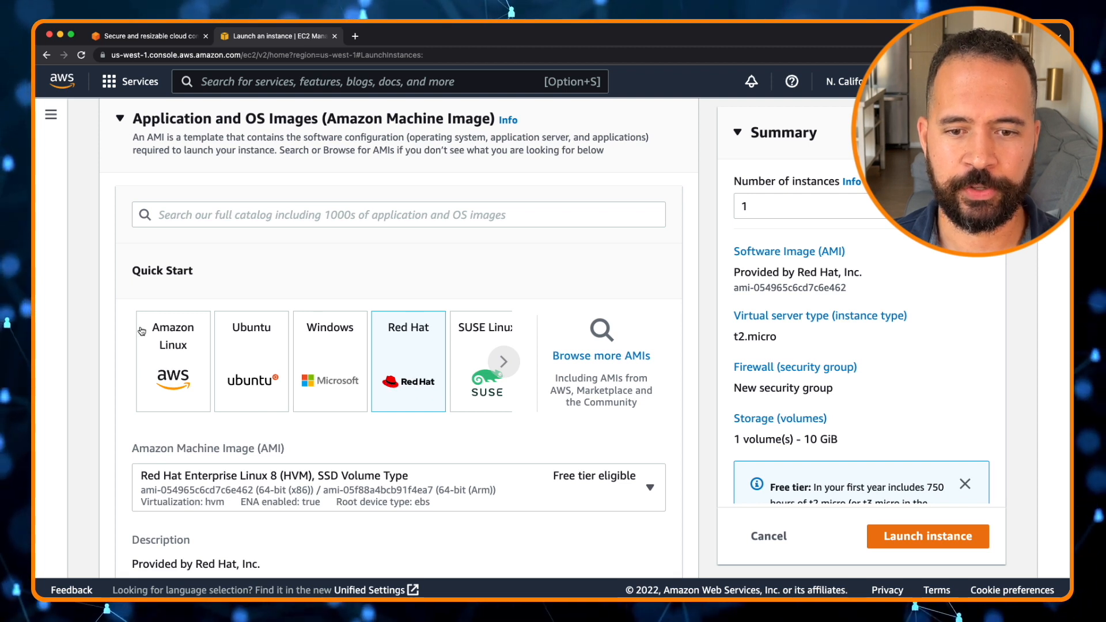
Select Amazon Linux and choose the Amazon Linux 2 AMI (HVM) - Kernel 5.10, SSD Volume Type image
click(180, 360)
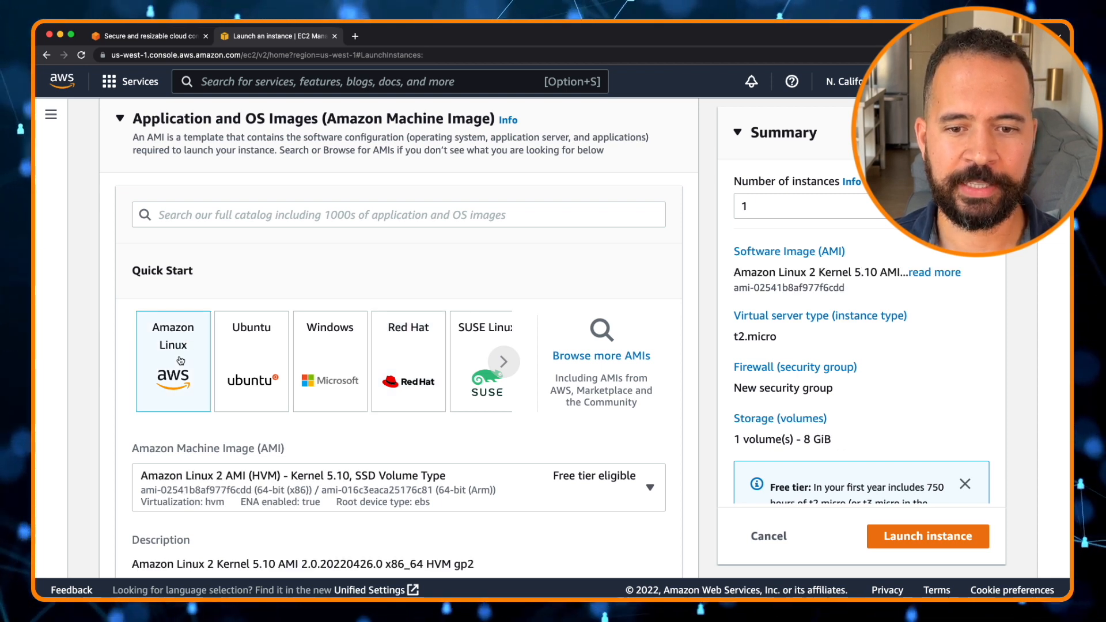
scroll(180, 361, down, 5)
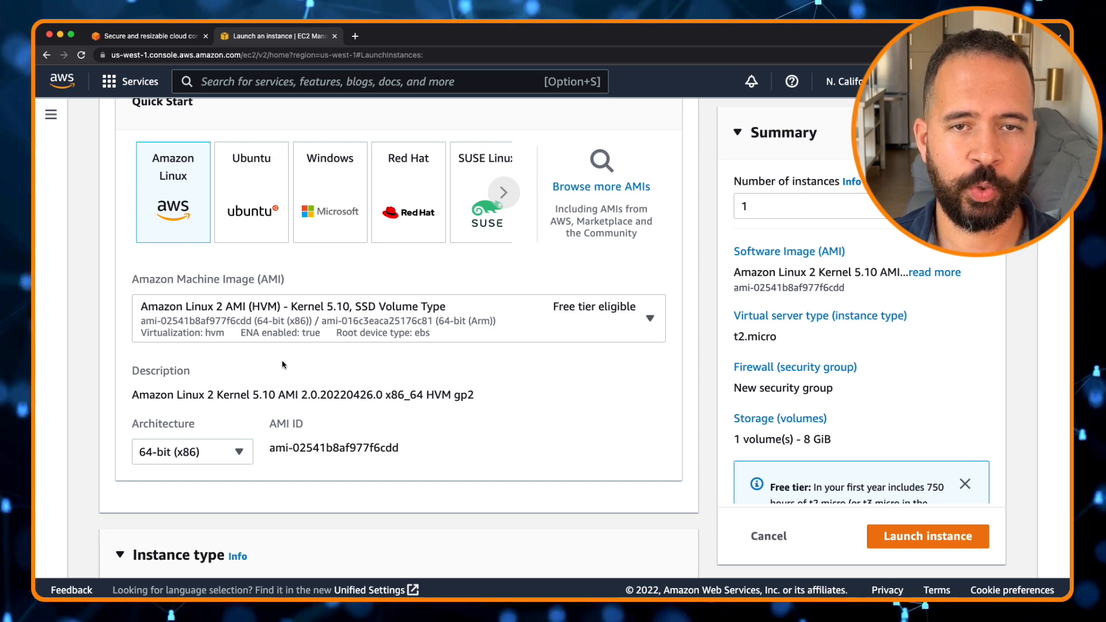
scroll(901, 403, down, 5)
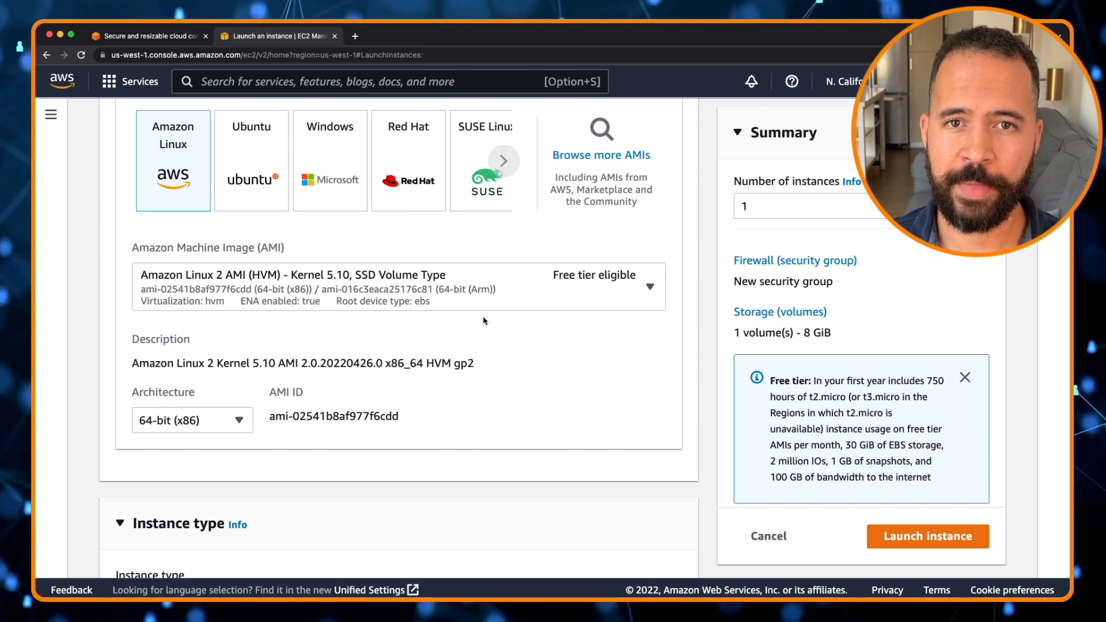
click(650, 287)
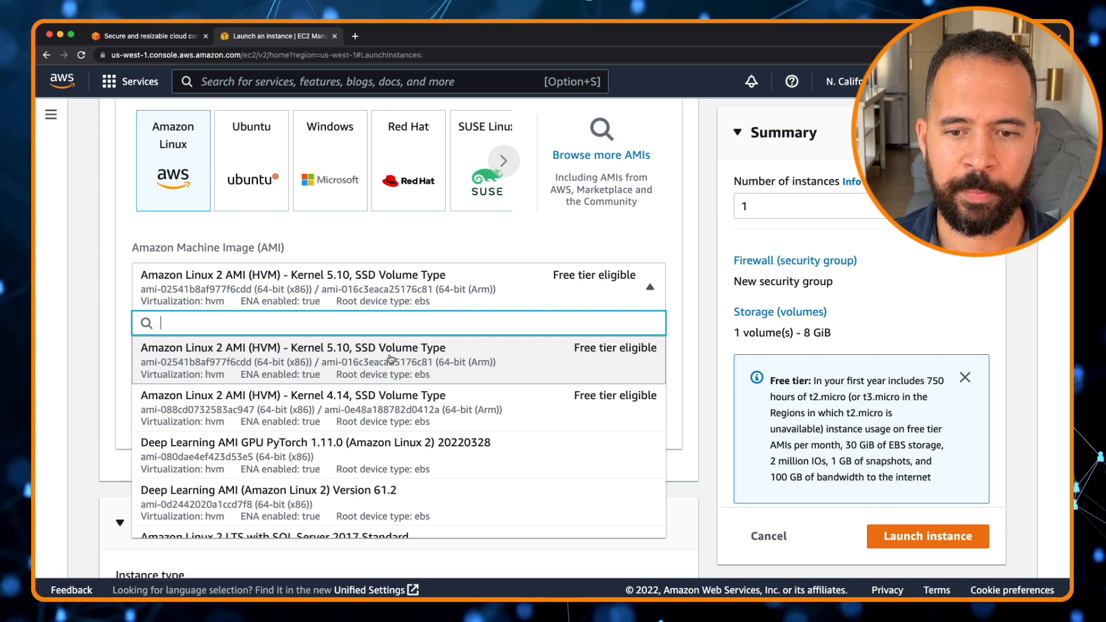
click(345, 353)
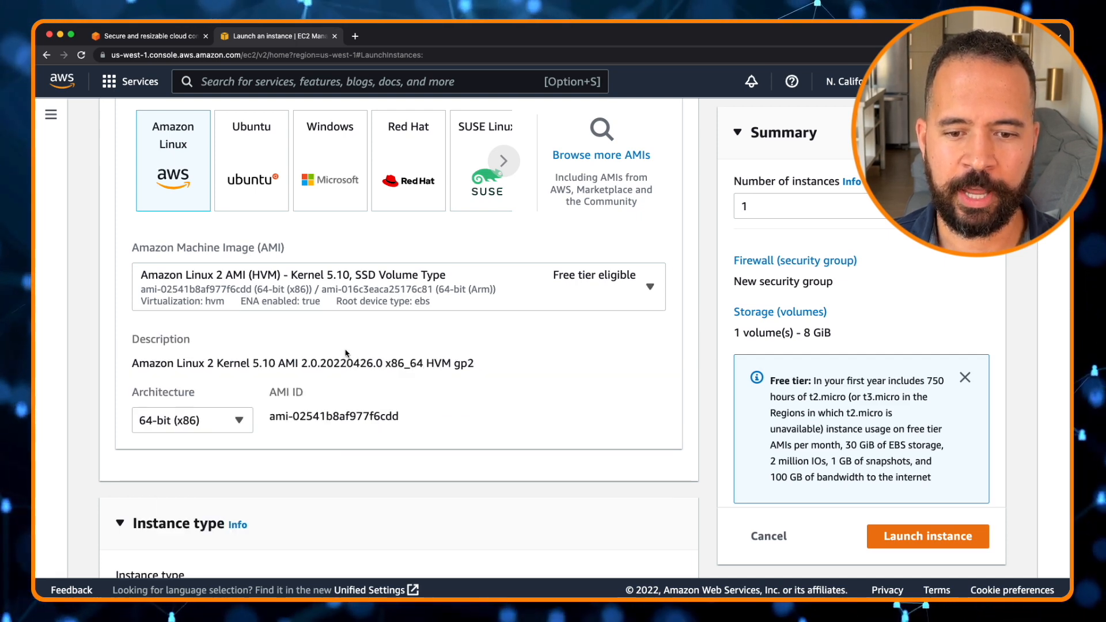
Set the key pair to Proceed without a key pair (Not recommended)
scroll(346, 353, down, 5)
scroll(346, 352, down, 5)
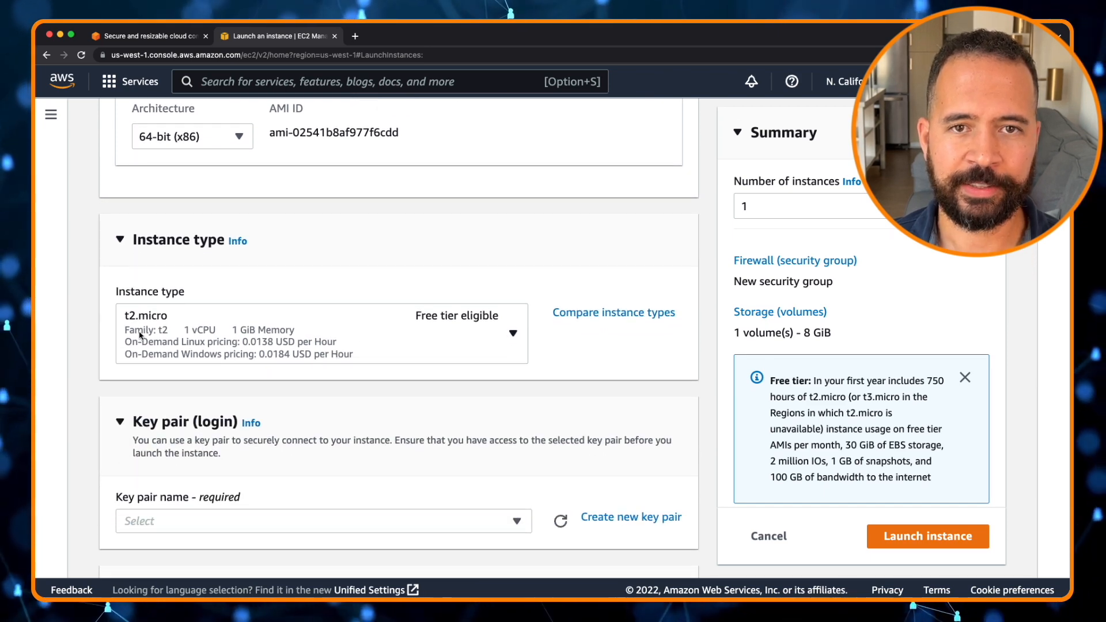
scroll(144, 352, down, 5)
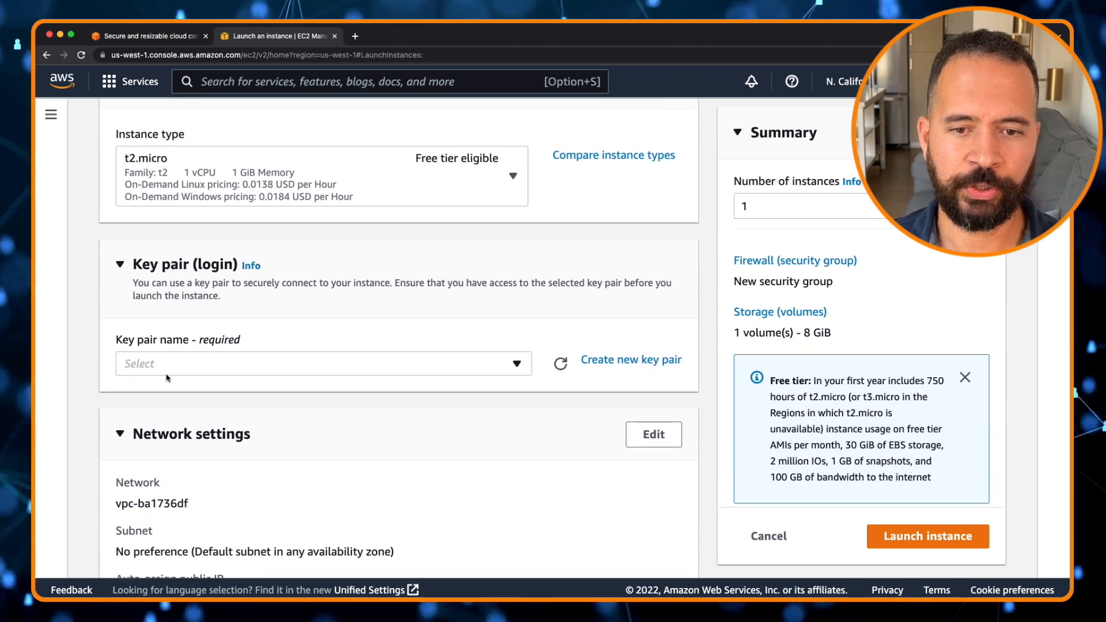
click(176, 365)
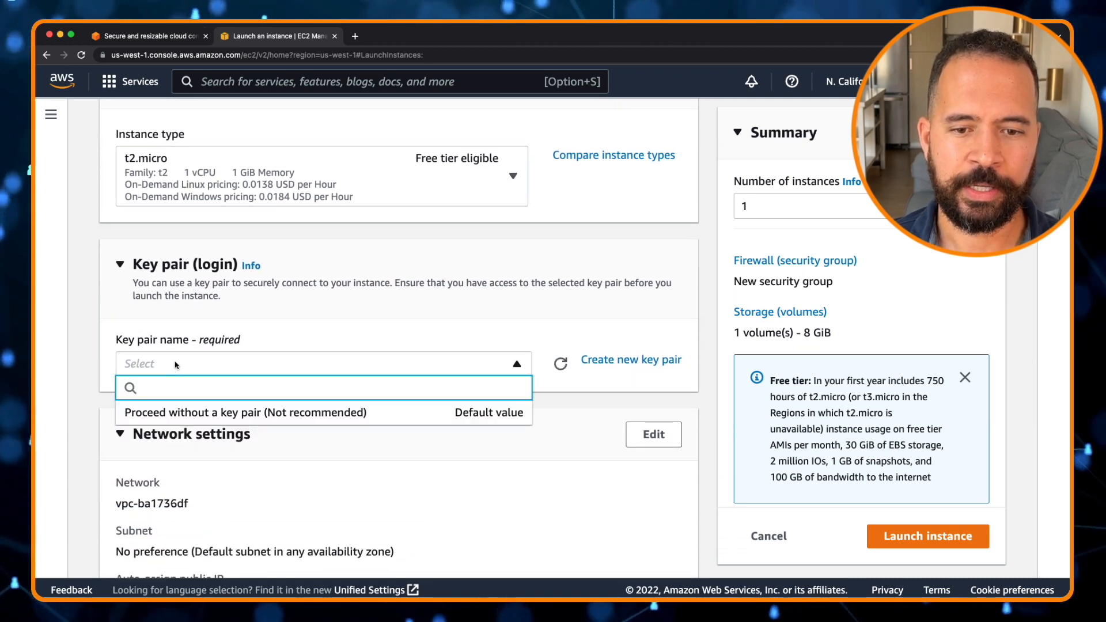
click(170, 366)
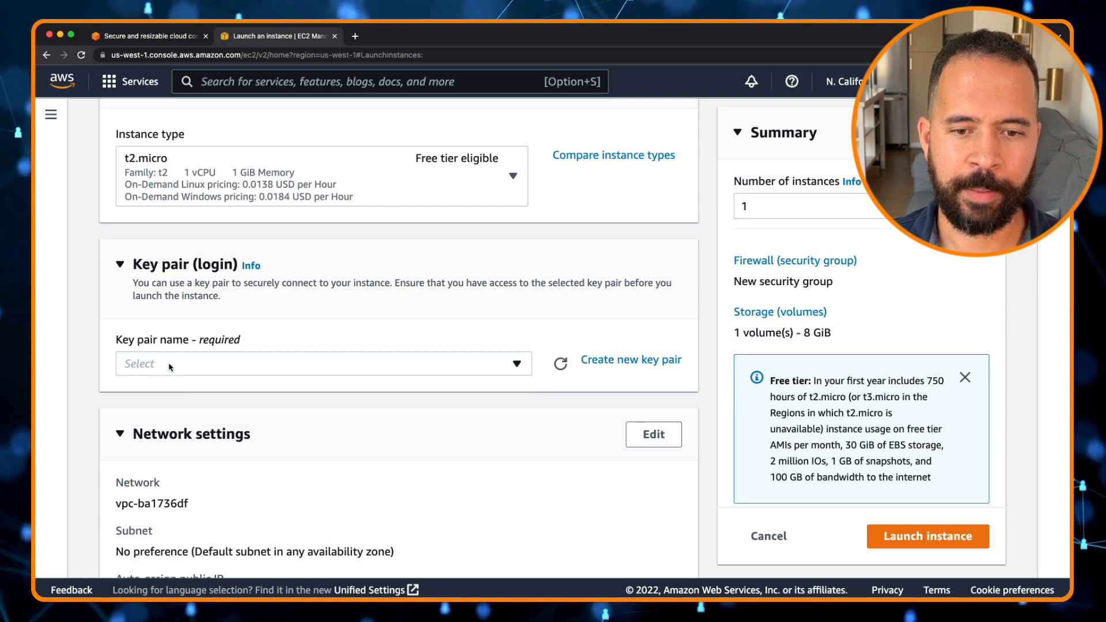
click(150, 365)
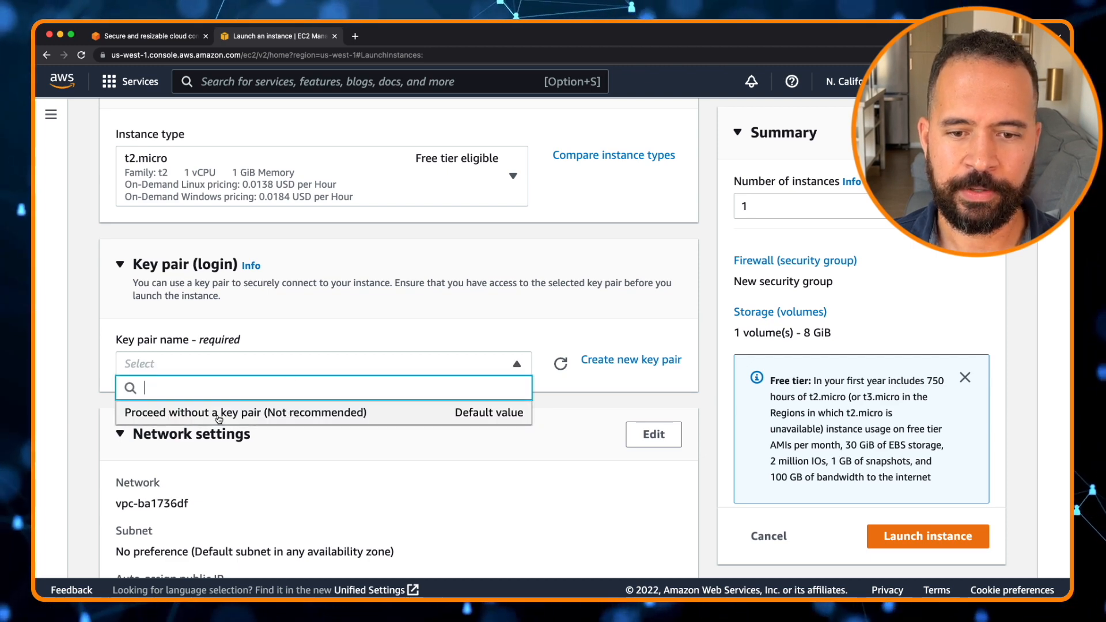
click(455, 413)
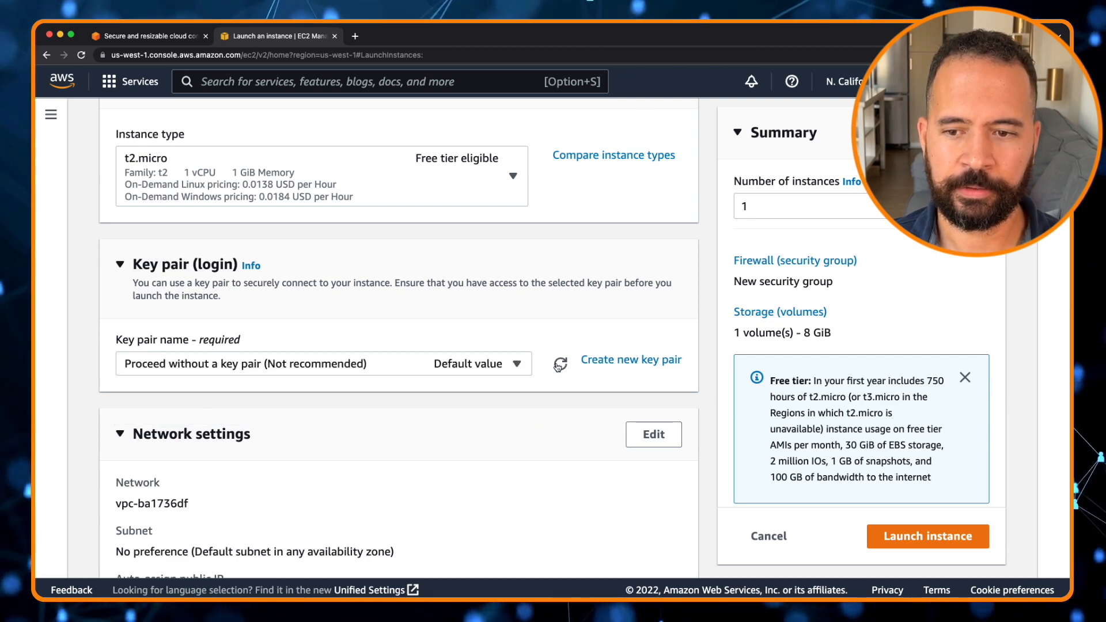
Create a new RSA key pair in .pem format named ThoughtfulTechyCloud for the instance
click(631, 359)
click(402, 313)
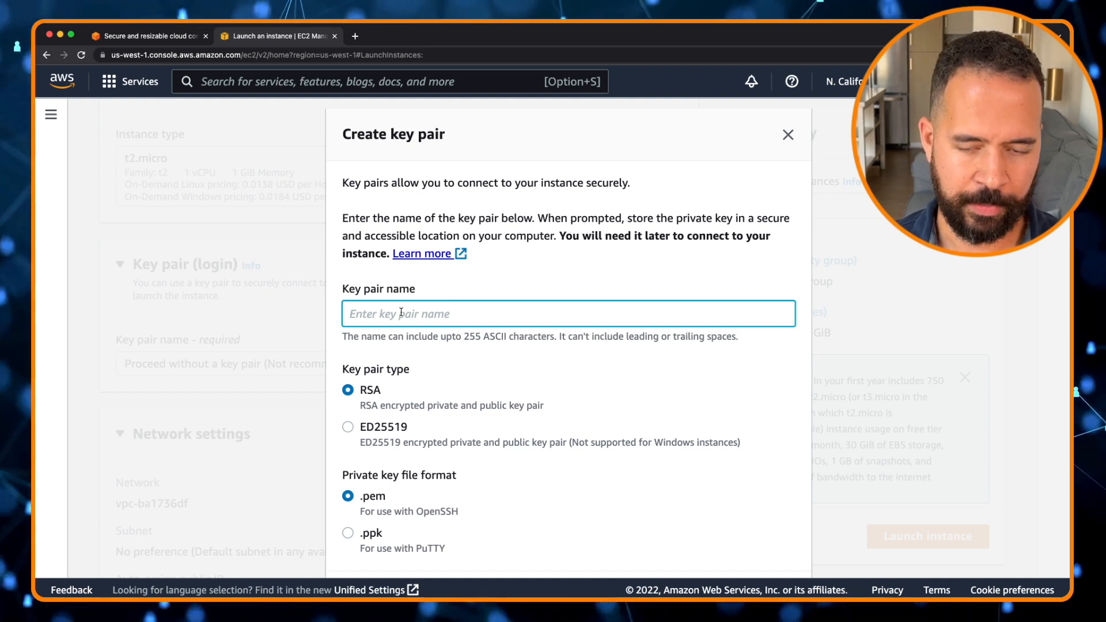
text(Thoug)
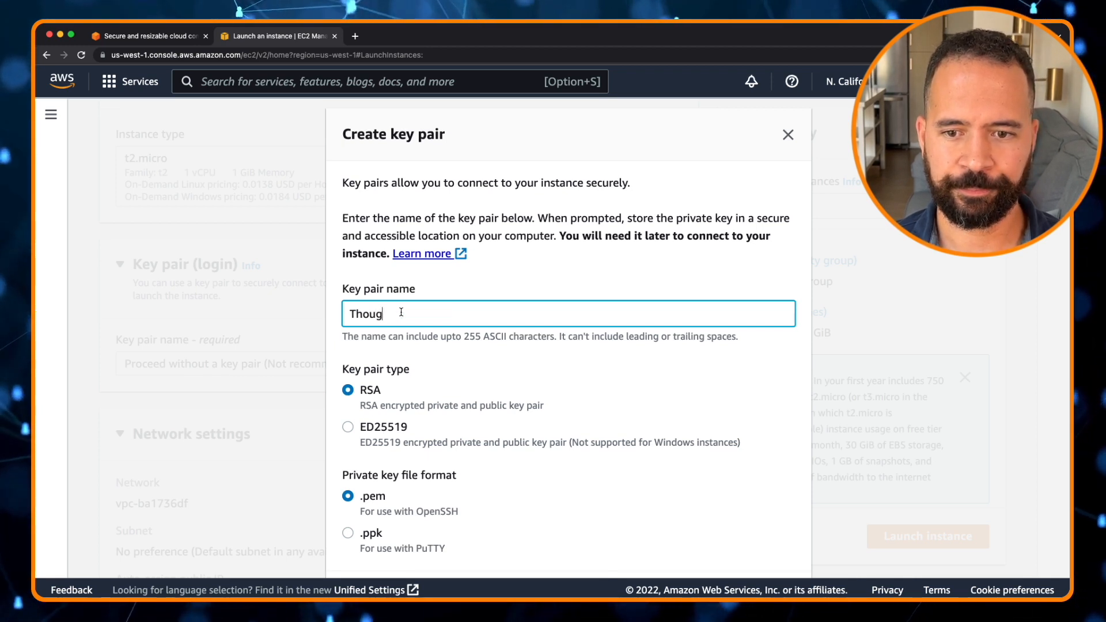
text(htful)
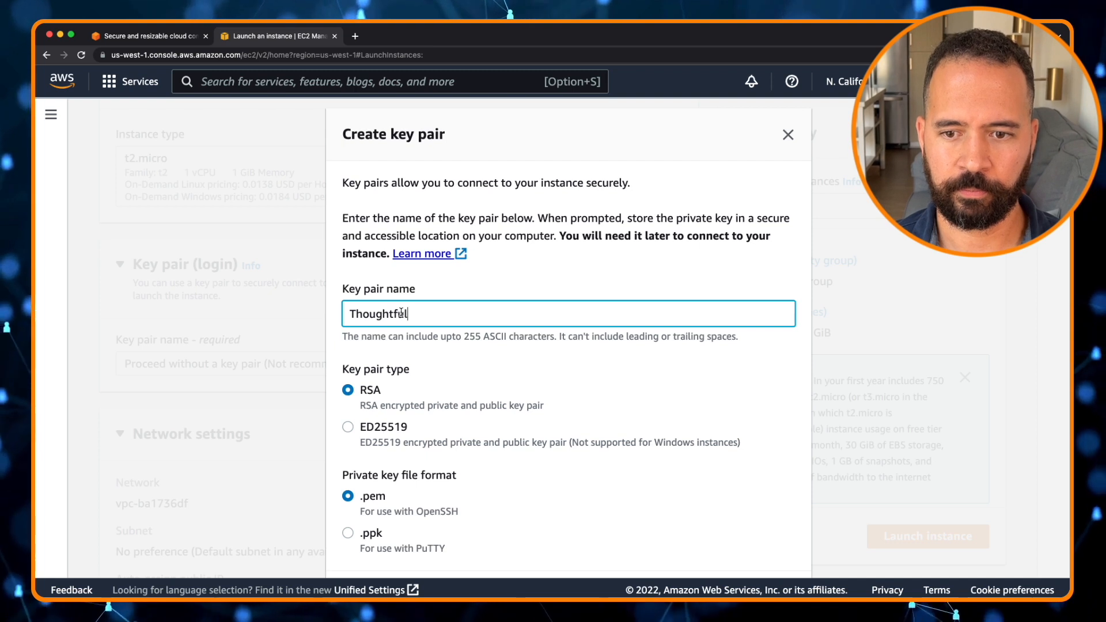
text(TechyCloud)
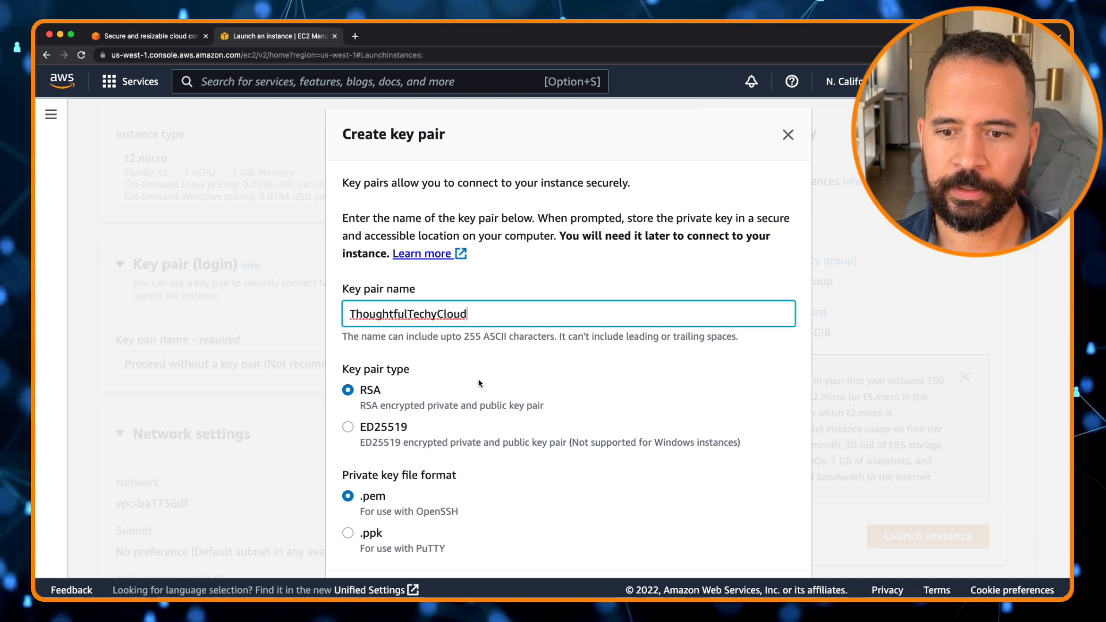
scroll(432, 374, down, 2)
click(459, 548)
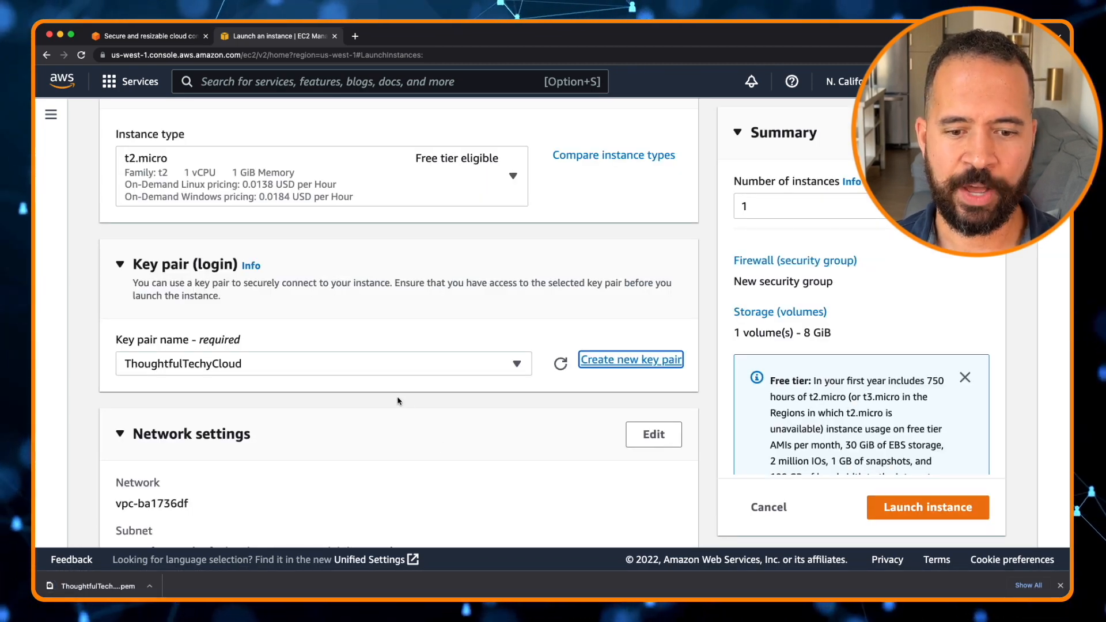
Turn off the rule allowing SSH traffic from anywhere in the instance's network settings
scroll(398, 401, down, 2)
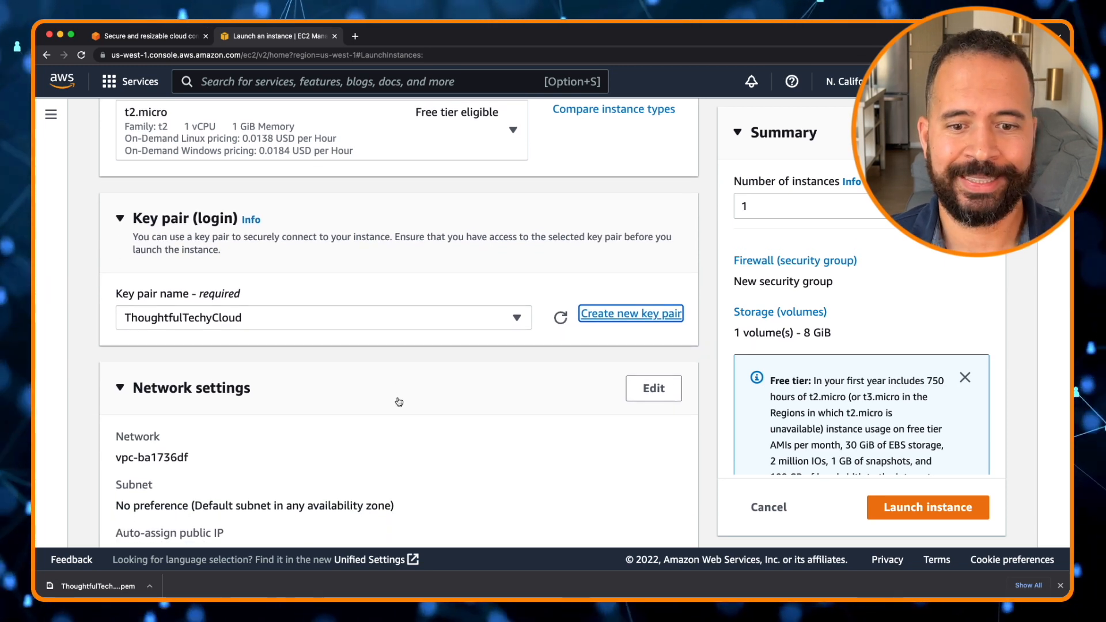
scroll(399, 401, down, 3)
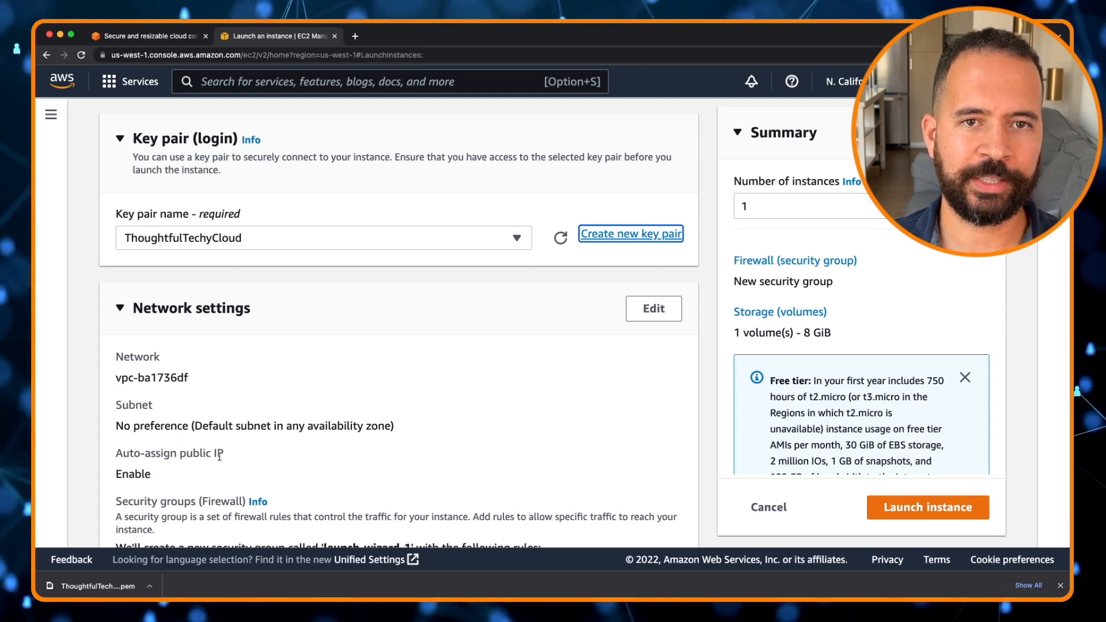
scroll(219, 456, down, 5)
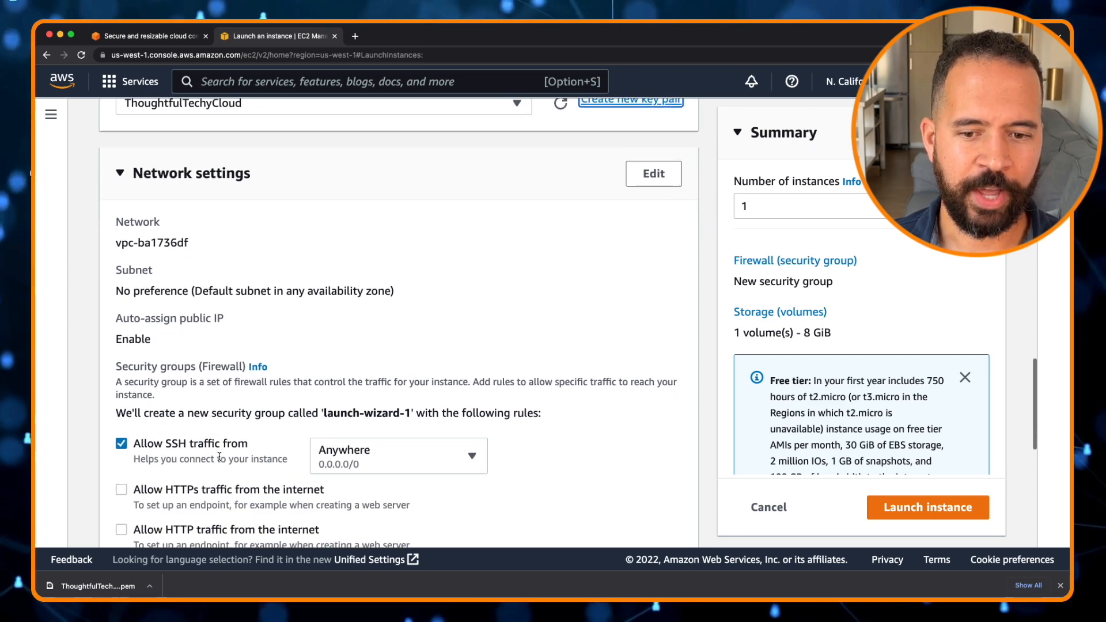
scroll(219, 456, down, 1)
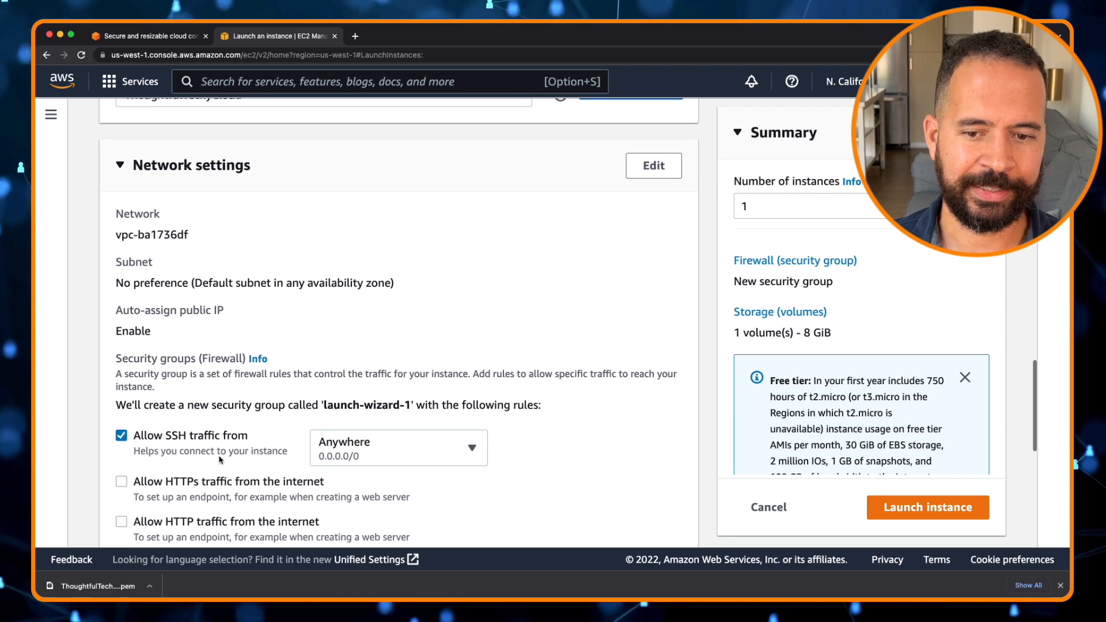
click(121, 436)
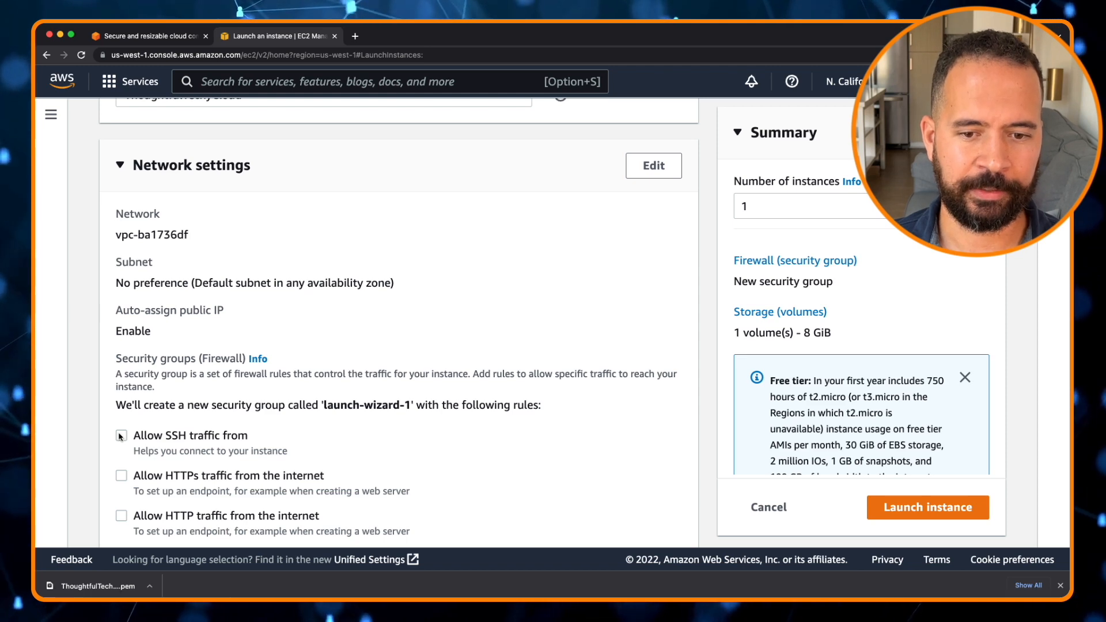
Launch the instance with the default 8 GiB gp2 root volume
scroll(121, 436, down, 5)
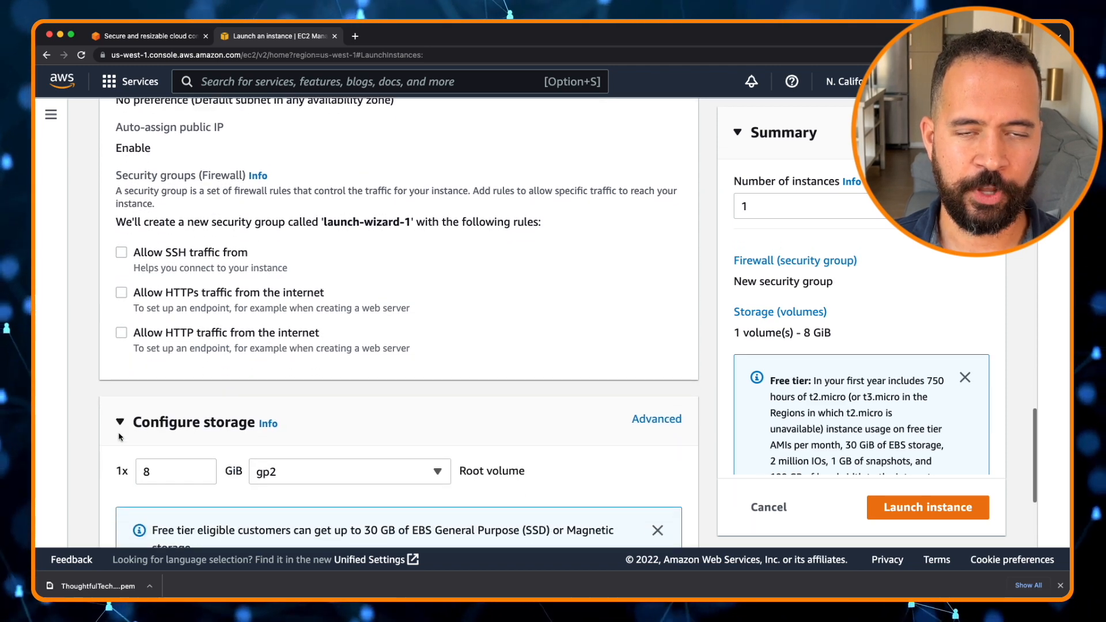
scroll(120, 437, down, 2)
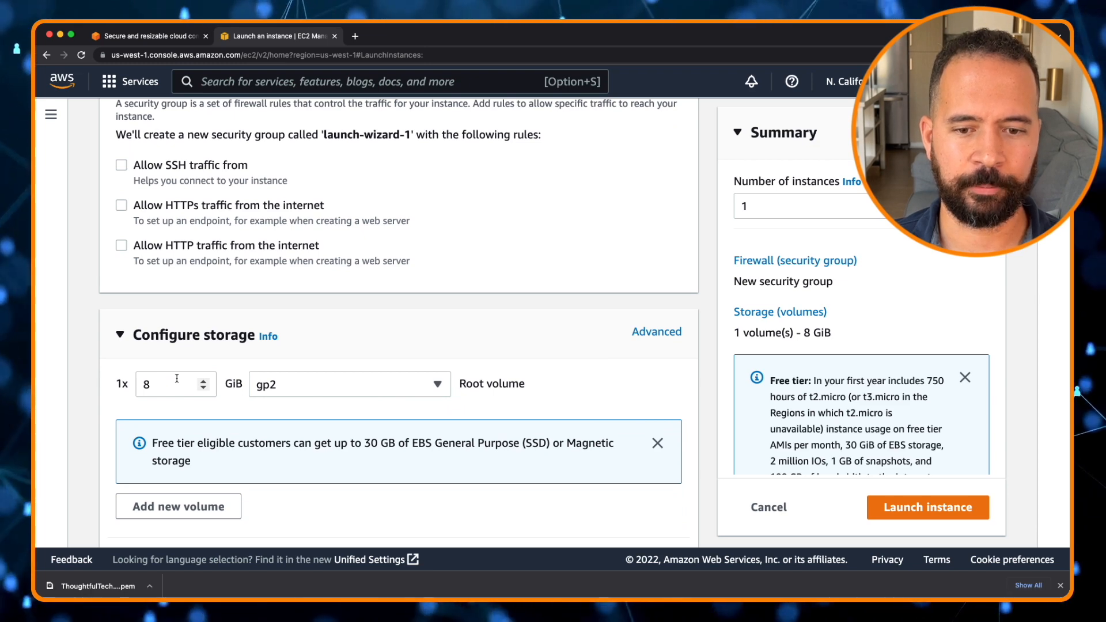
scroll(177, 379, down, 1)
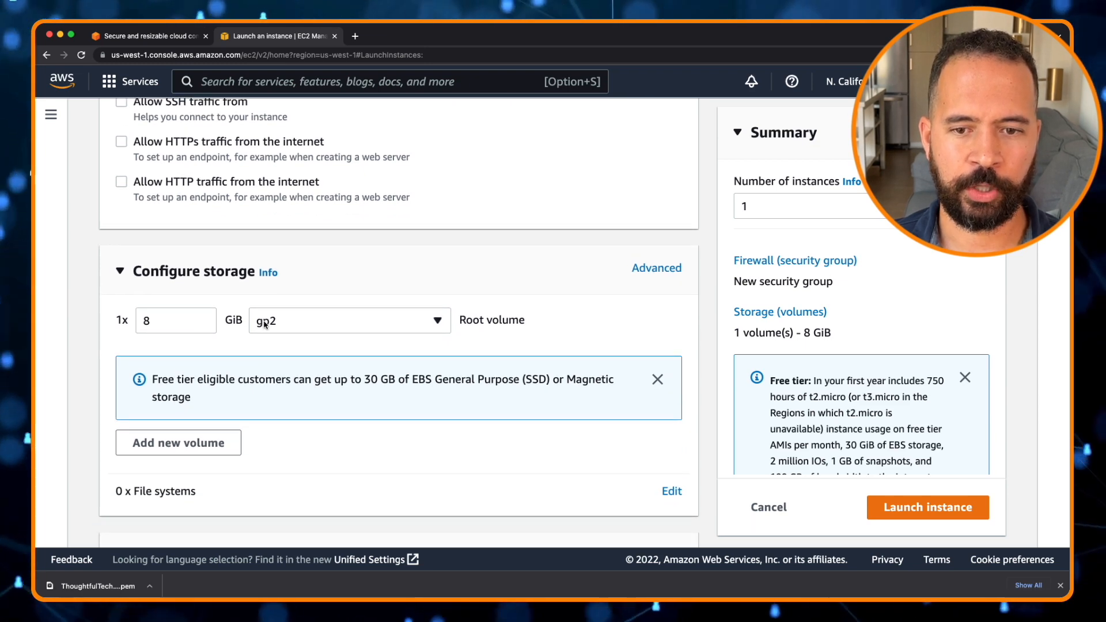
scroll(310, 338, down, 1)
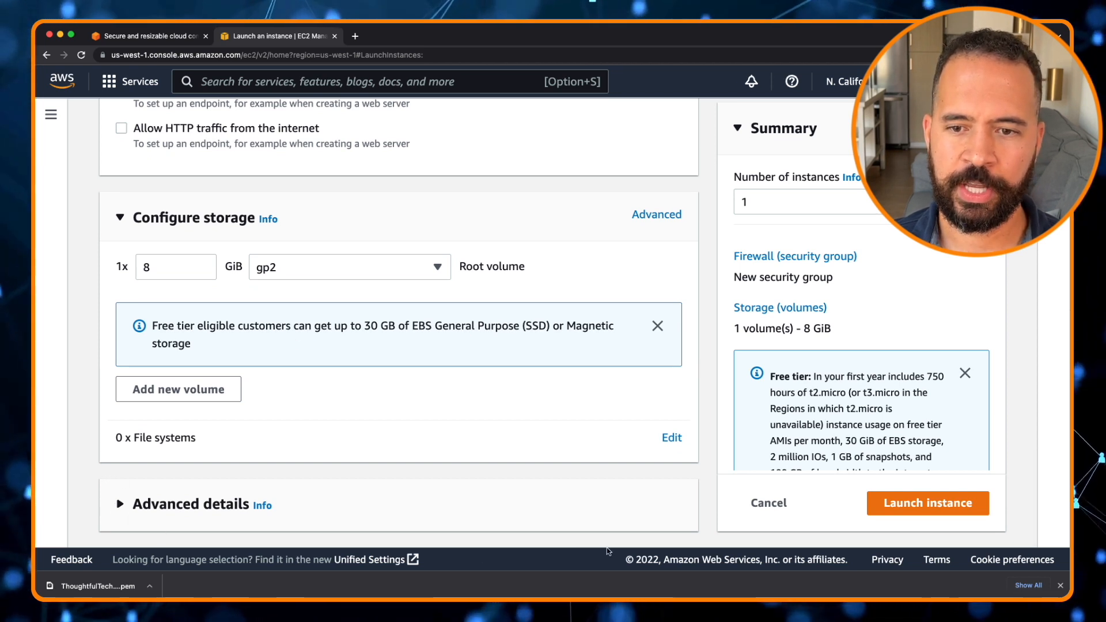
click(921, 509)
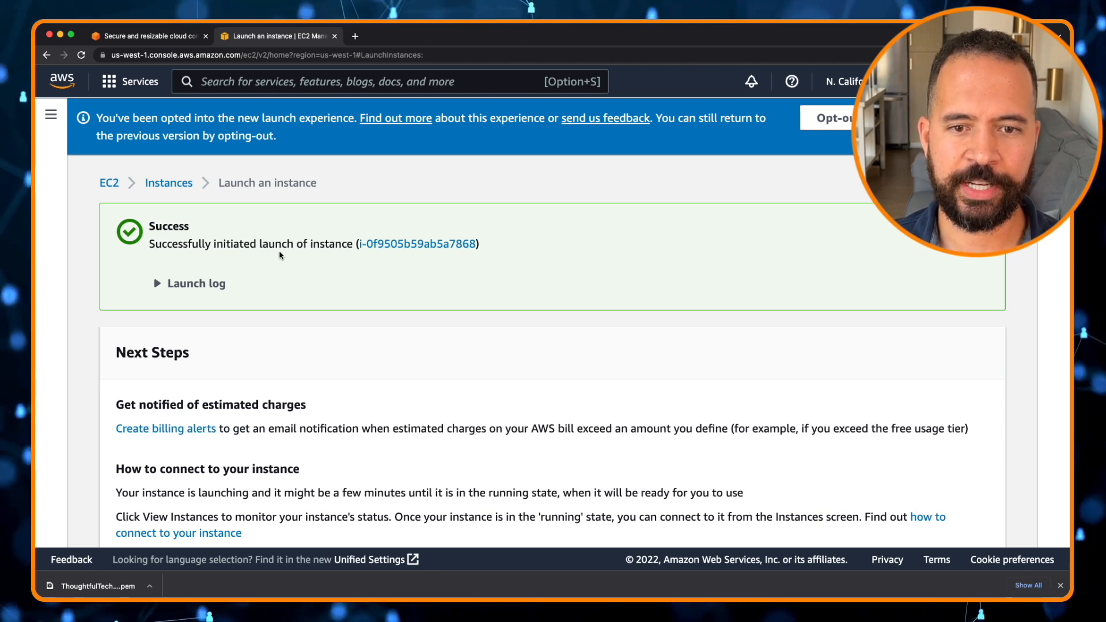
Open the launched instance in the instances list, refresh its state, and select it
click(392, 246)
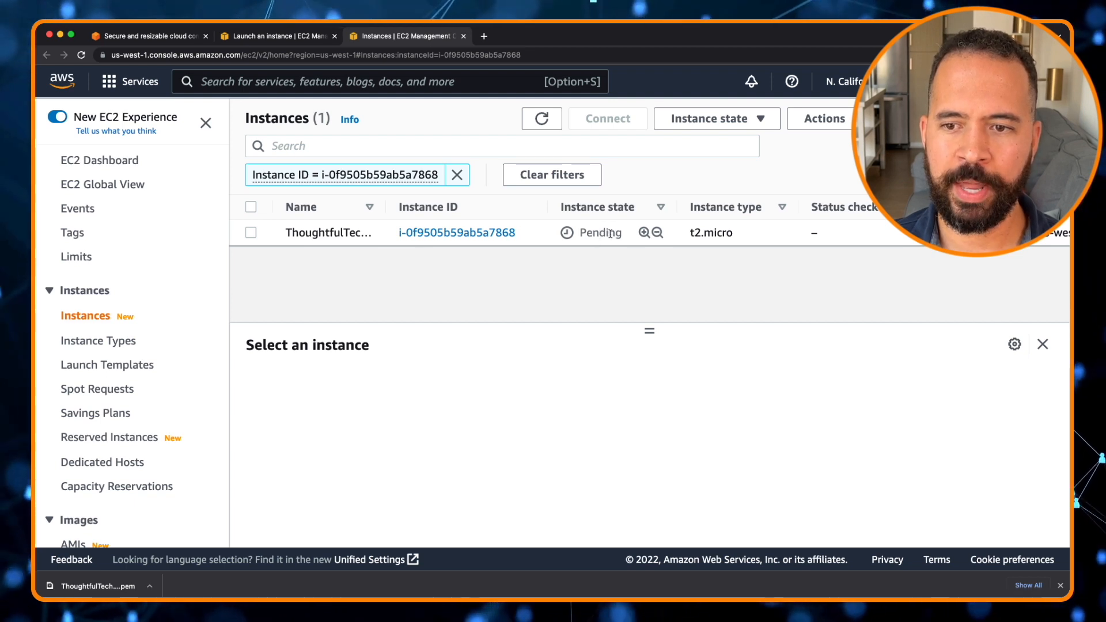
click(541, 120)
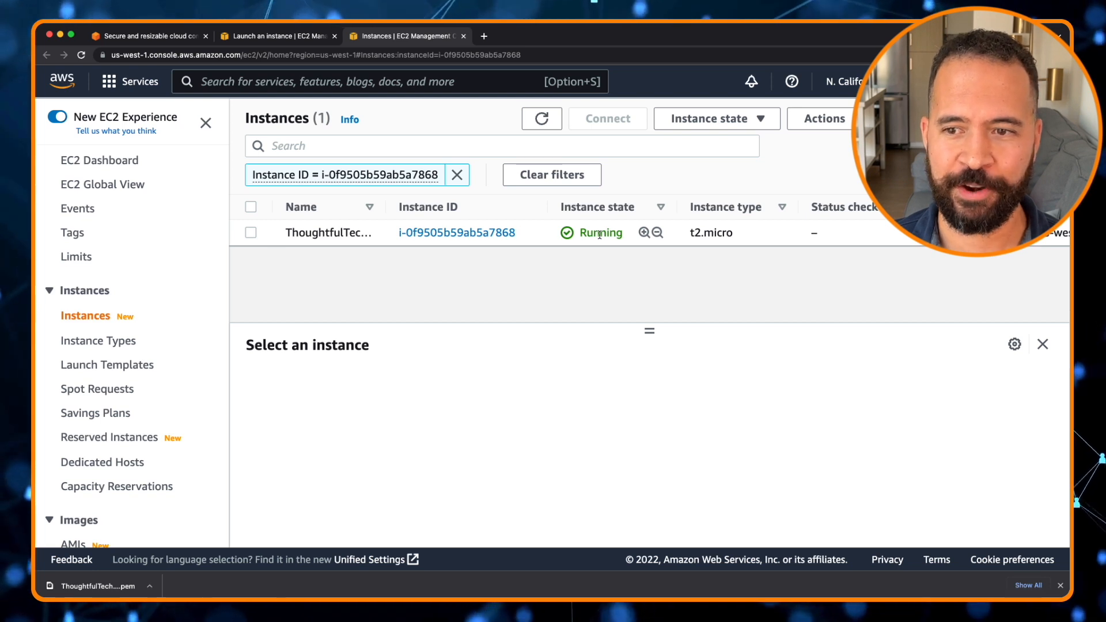
click(251, 233)
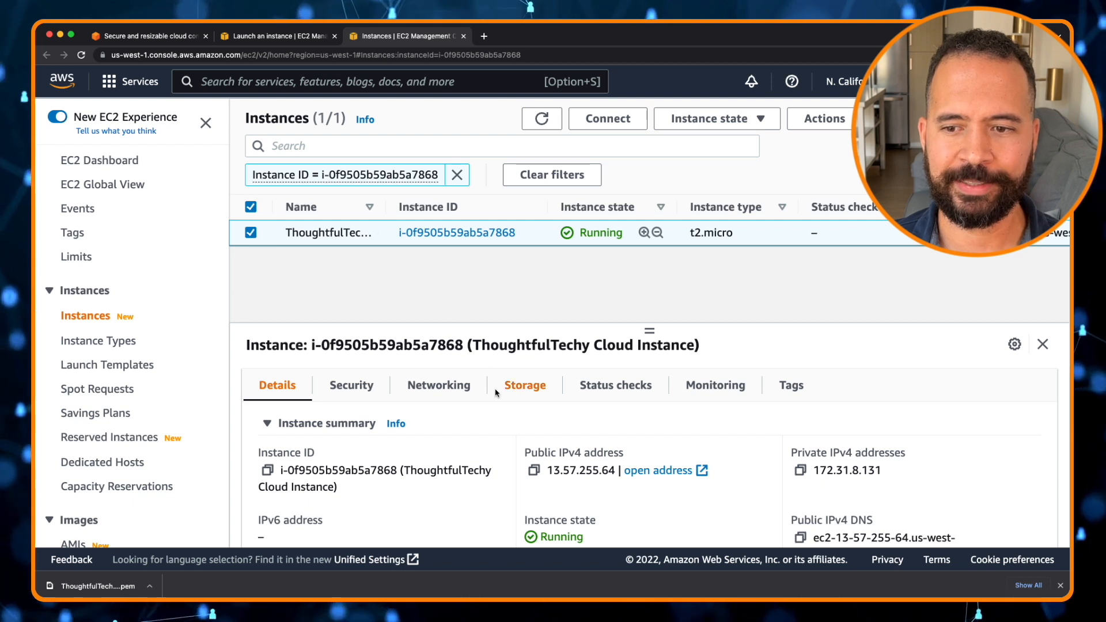
Review the selected instance's summary details such as its addresses and state
scroll(496, 393, down, 2)
scroll(496, 394, up, 2)
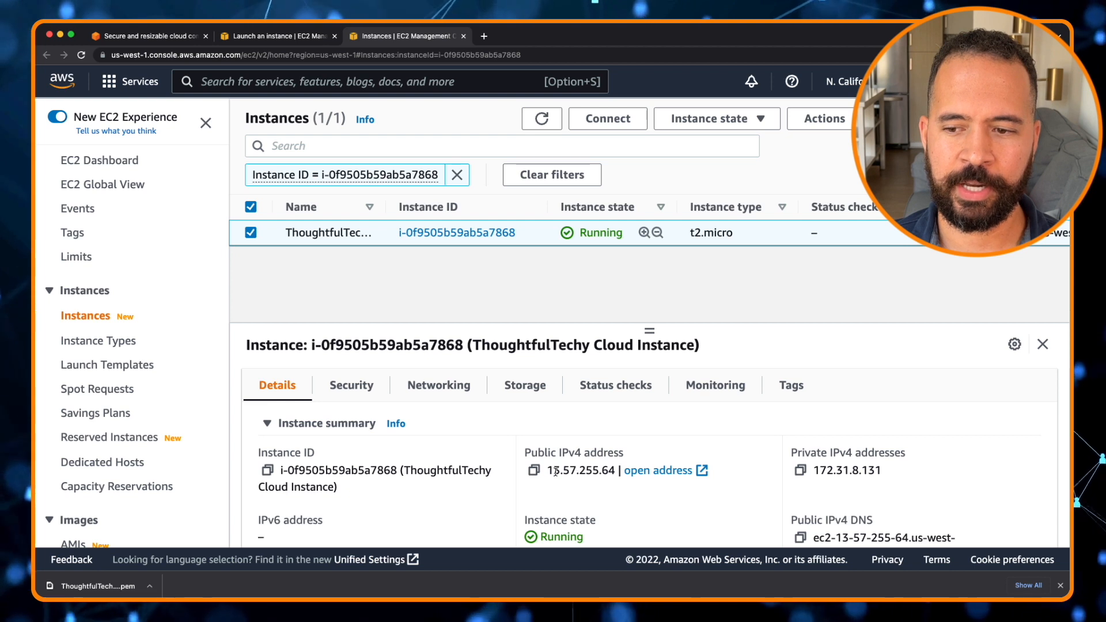
scroll(605, 470, down, 1)
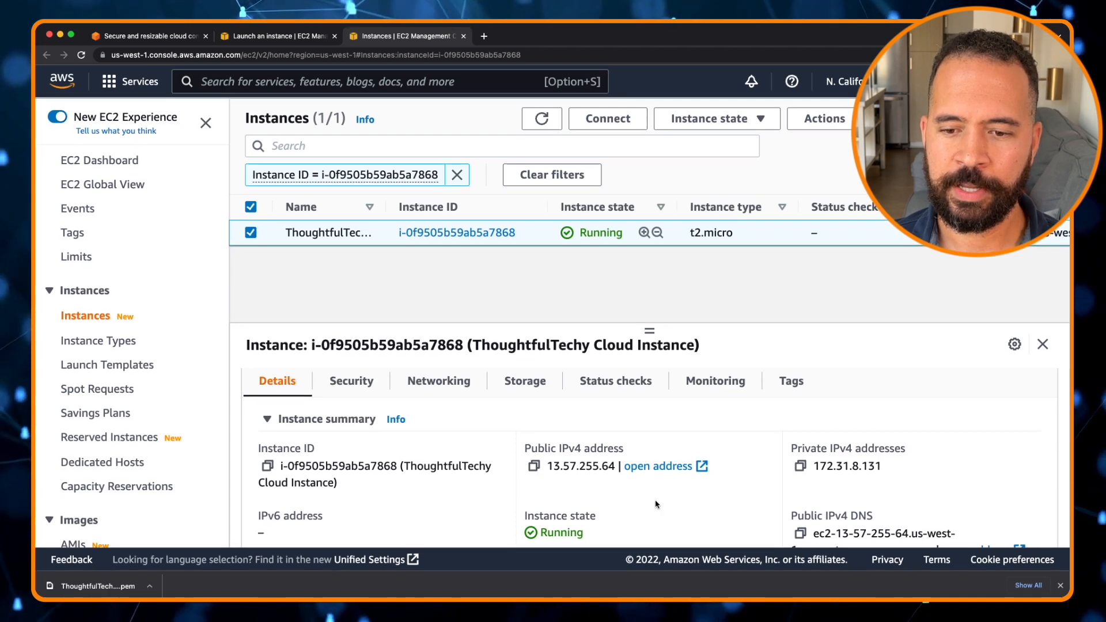
scroll(603, 509, down, 5)
scroll(604, 509, down, 6)
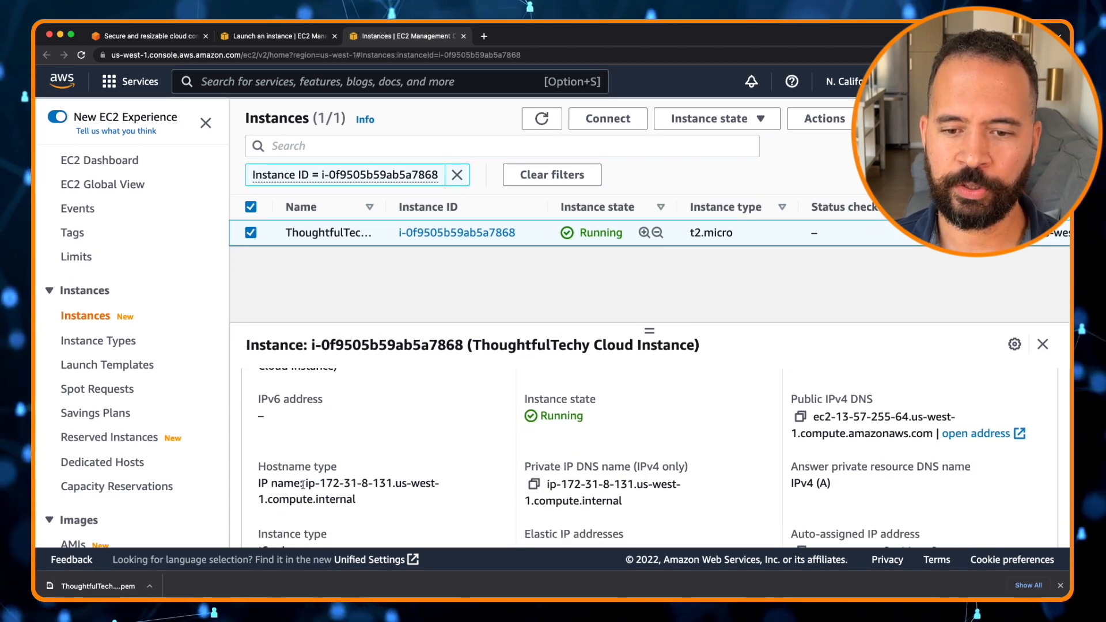
scroll(573, 459, down, 8)
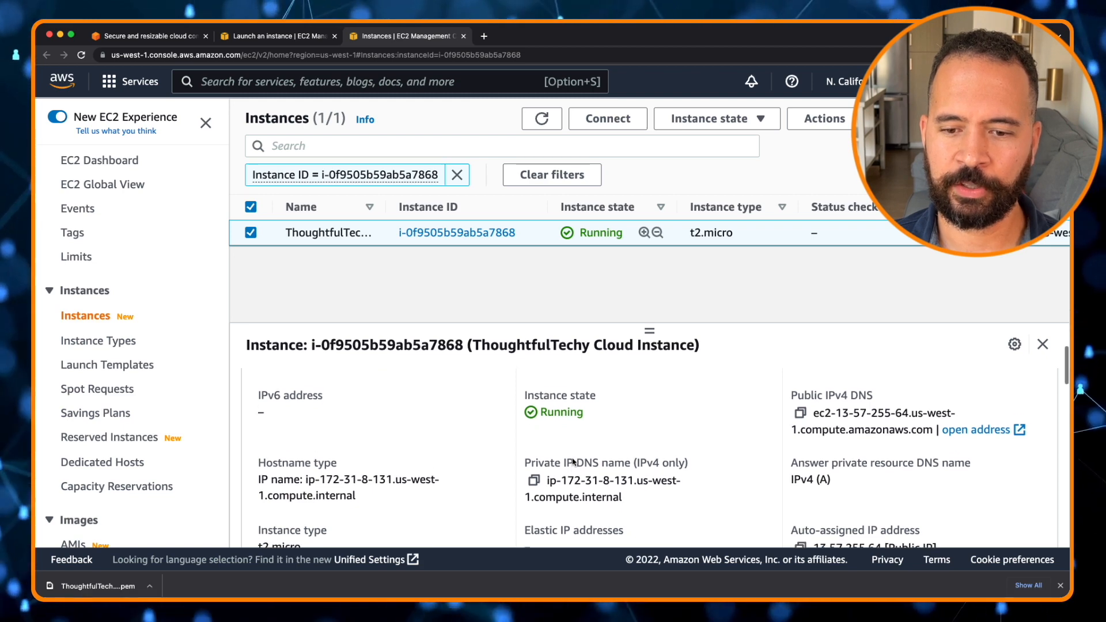
scroll(573, 459, up, 15)
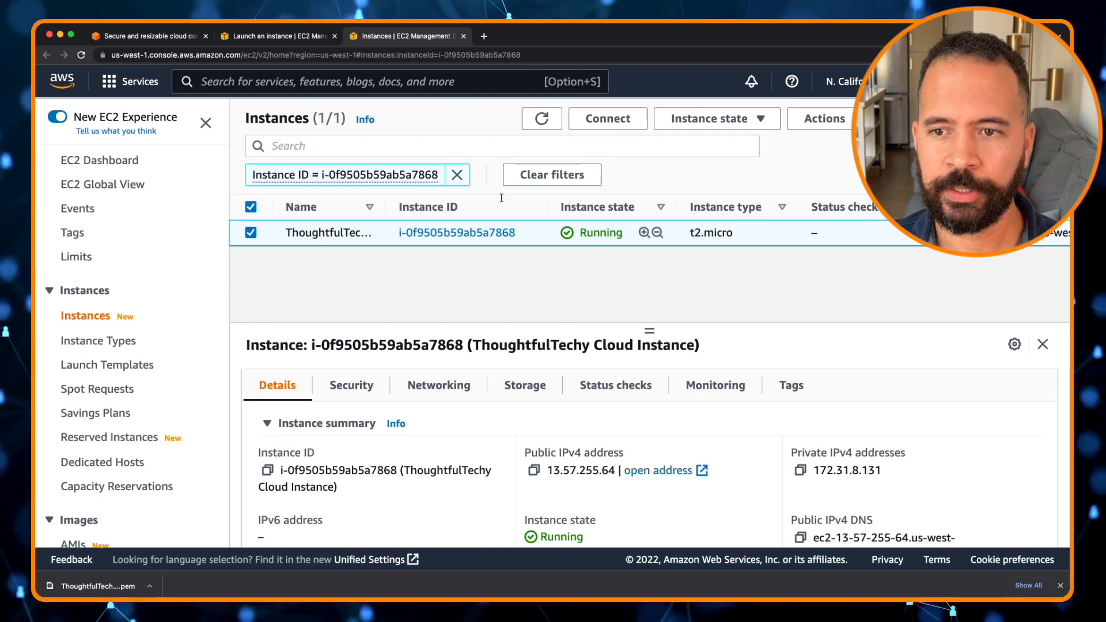
Connect to the instance through EC2 Instance Connect as ec2-user
click(609, 118)
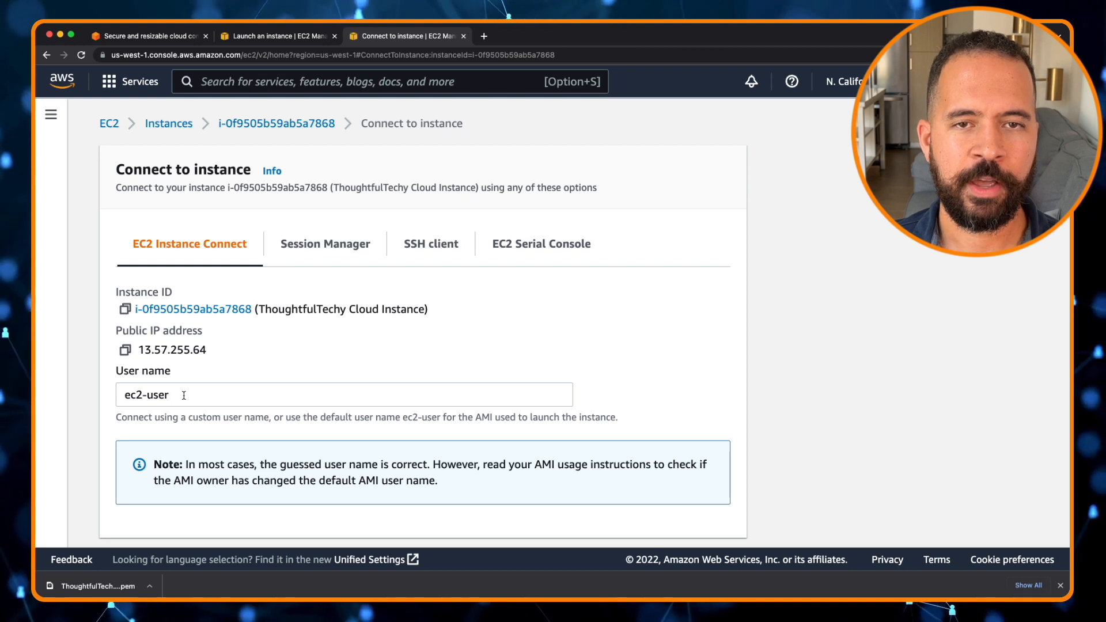
scroll(184, 396, down, 2)
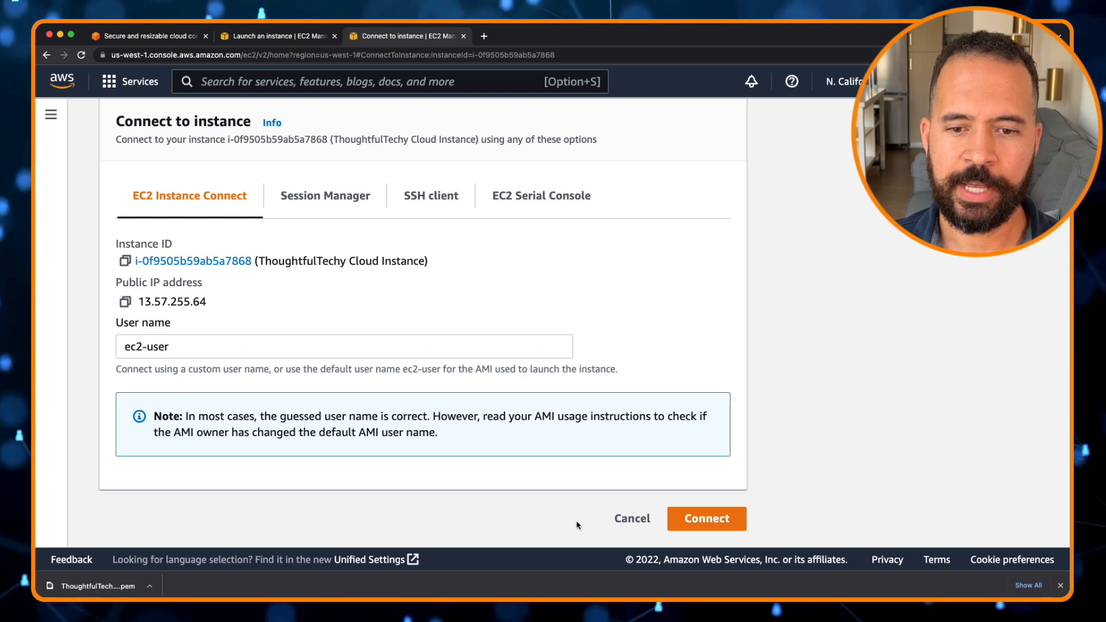
click(695, 520)
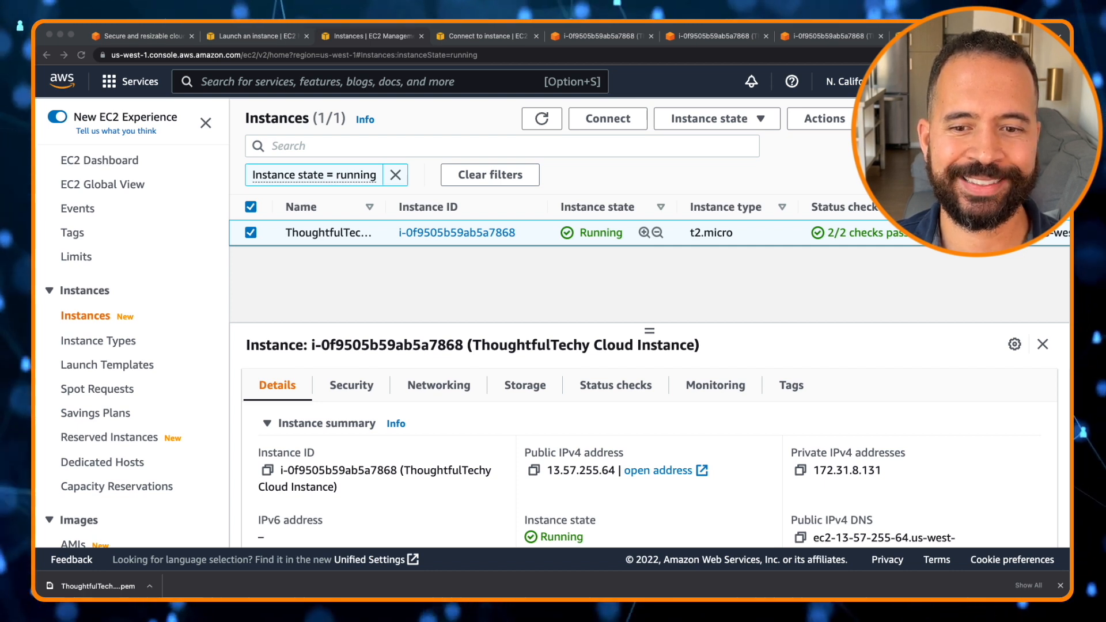
Open the instance's launch-wizard-1 security group from its security details
scroll(650, 460, down, 1)
scroll(650, 461, up, 1)
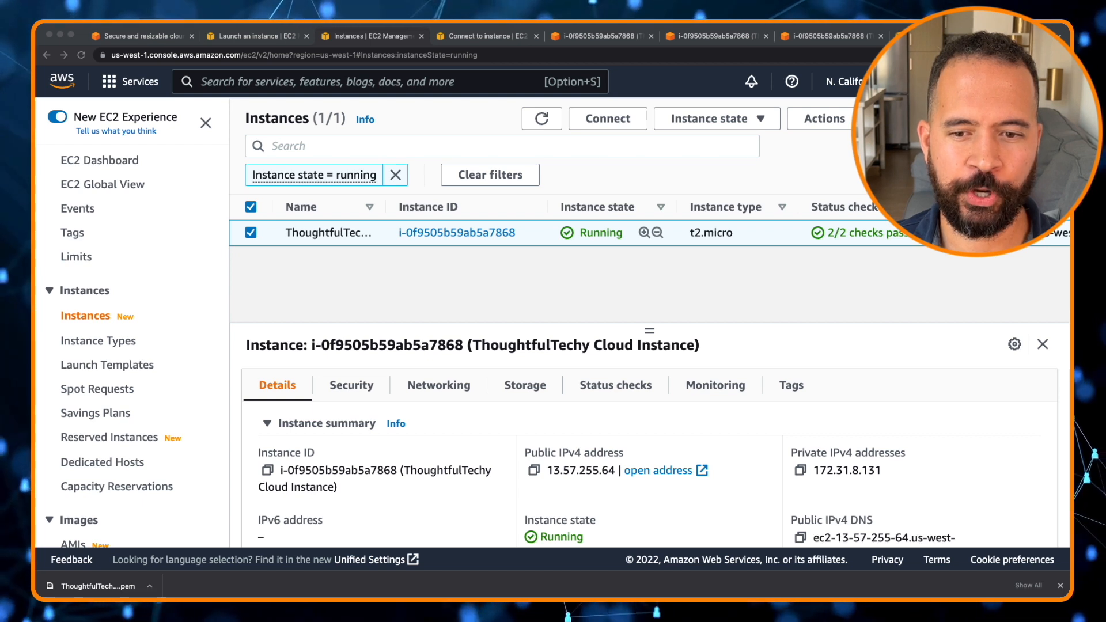
click(351, 385)
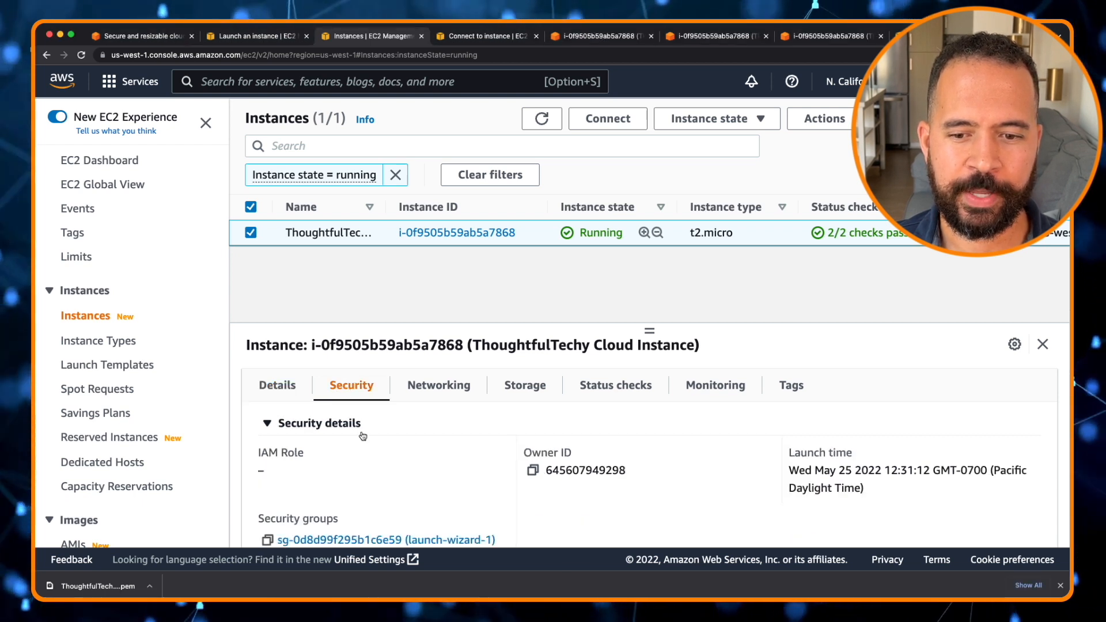
scroll(363, 436, down, 2)
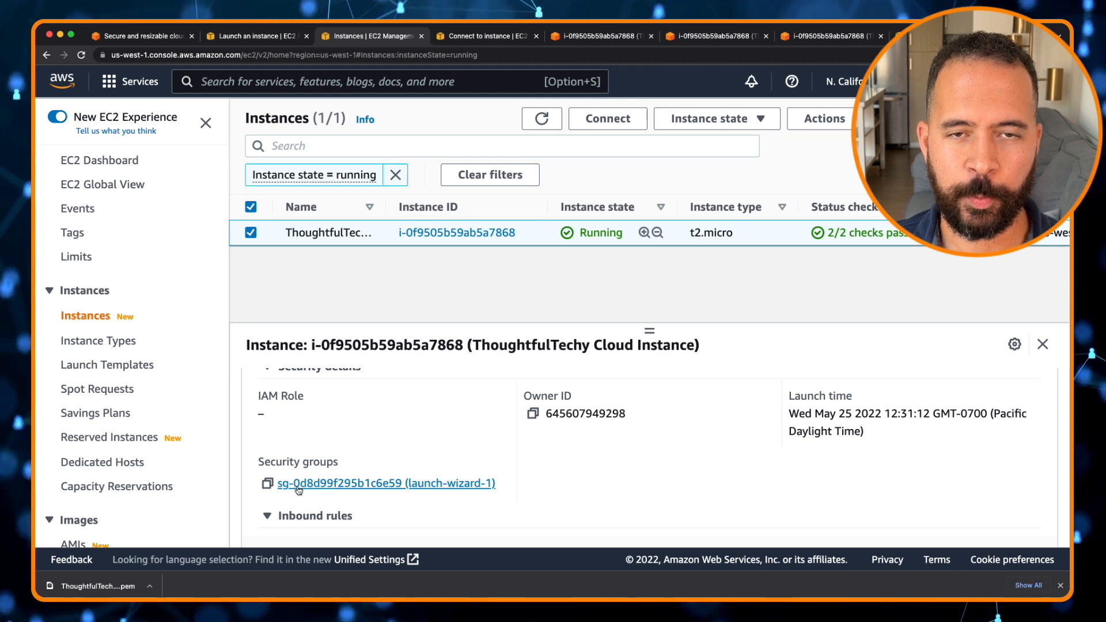
click(365, 484)
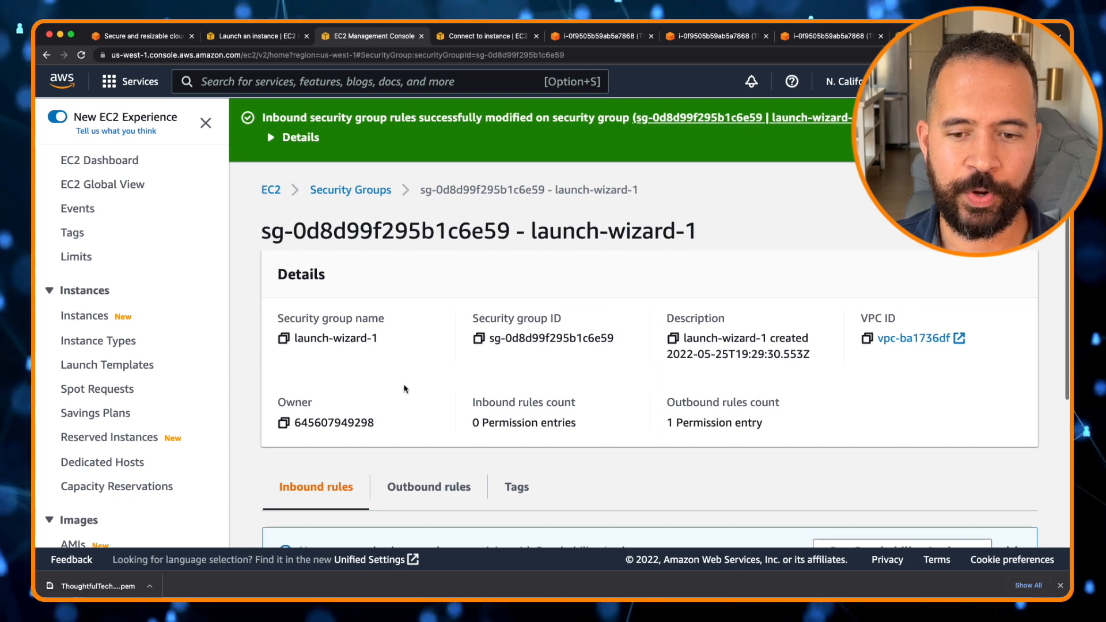
Start editing the launch-wizard-1 inbound rules and add a rule of type SSH
scroll(405, 389, down, 3)
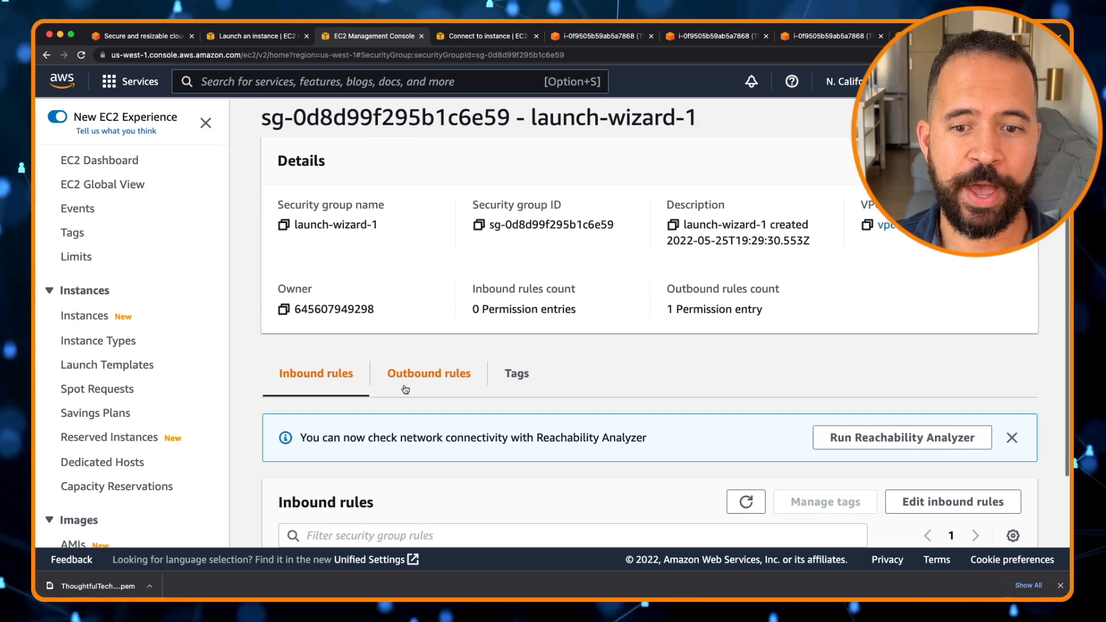
scroll(405, 389, down, 2)
scroll(405, 386, down, 2)
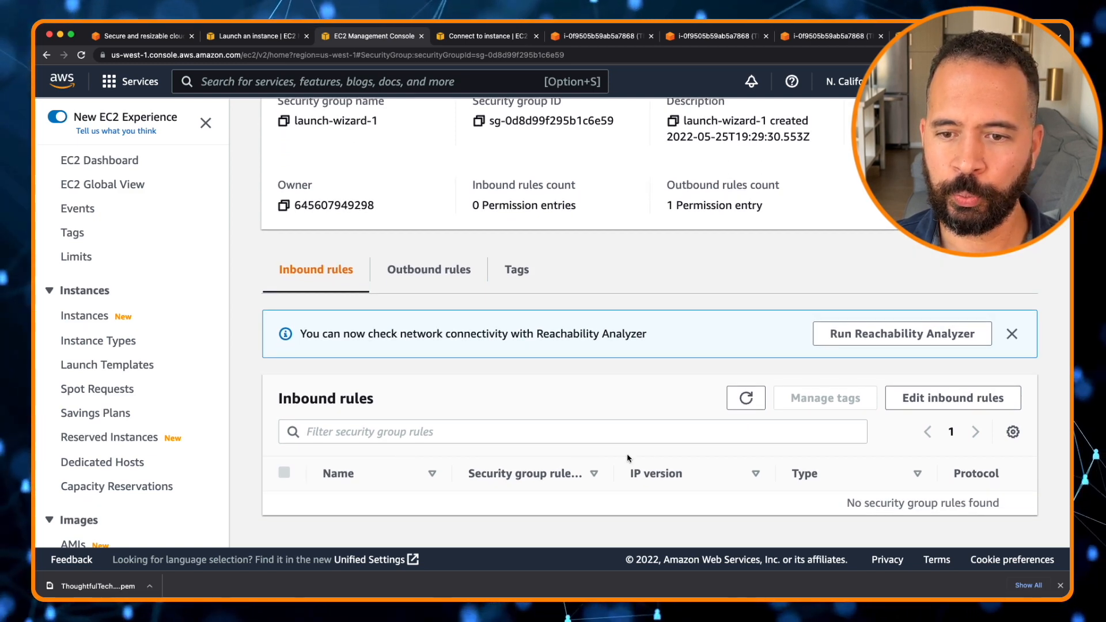
click(897, 404)
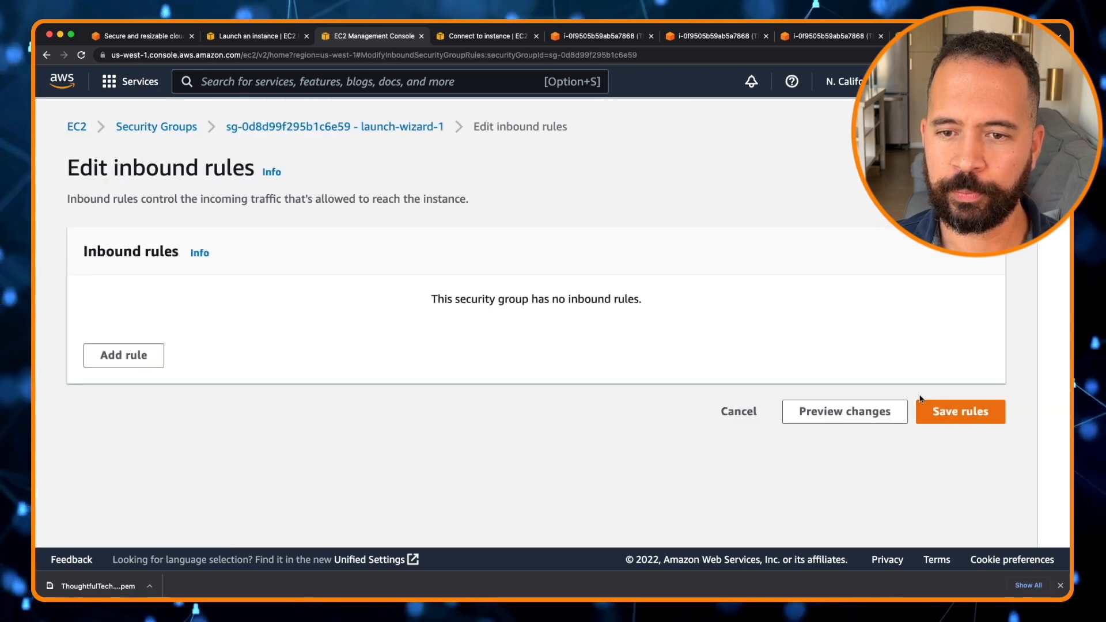
click(126, 360)
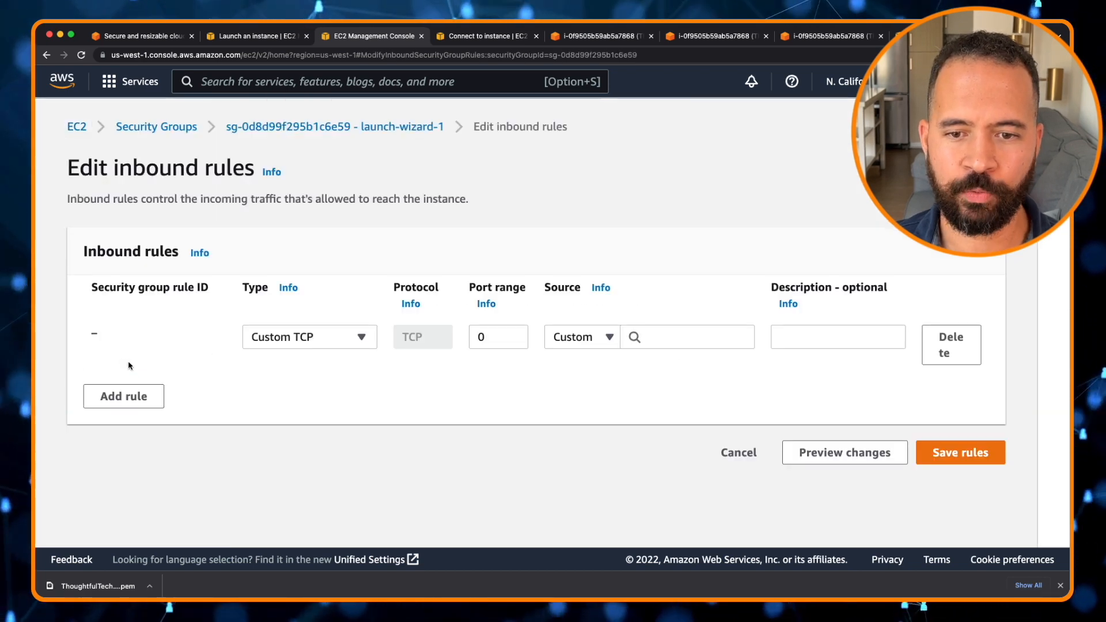
click(364, 339)
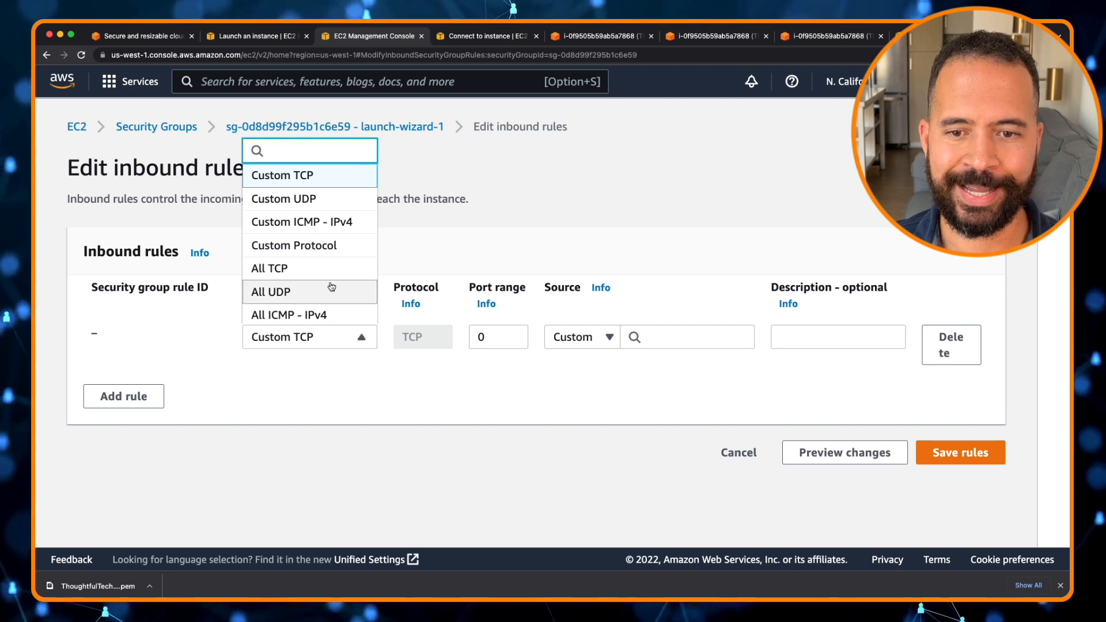
scroll(332, 286, down, 5)
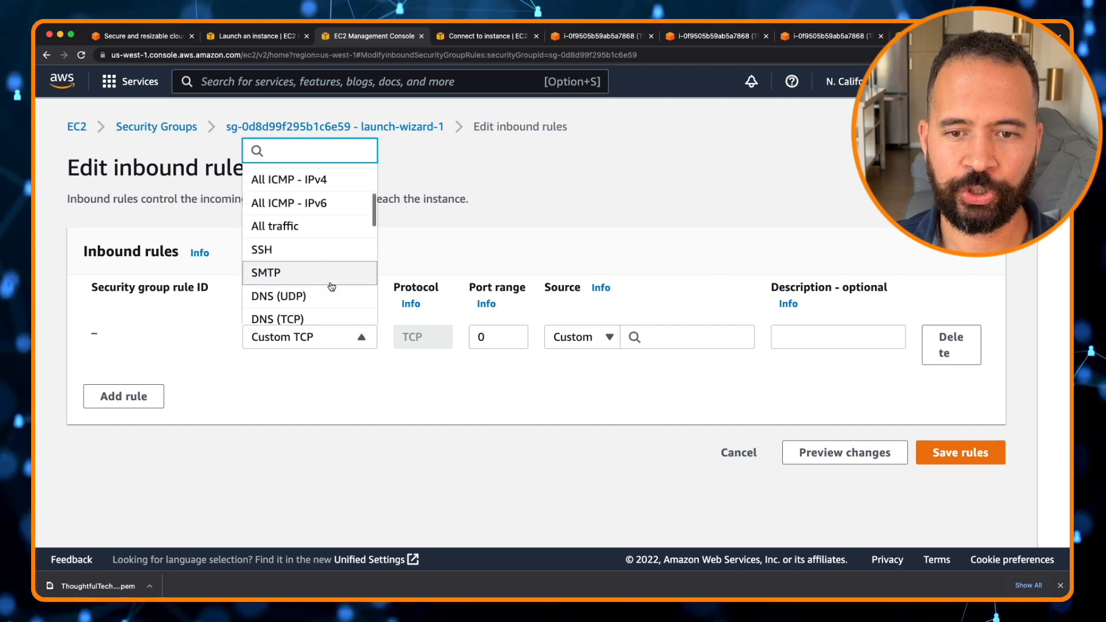
click(292, 252)
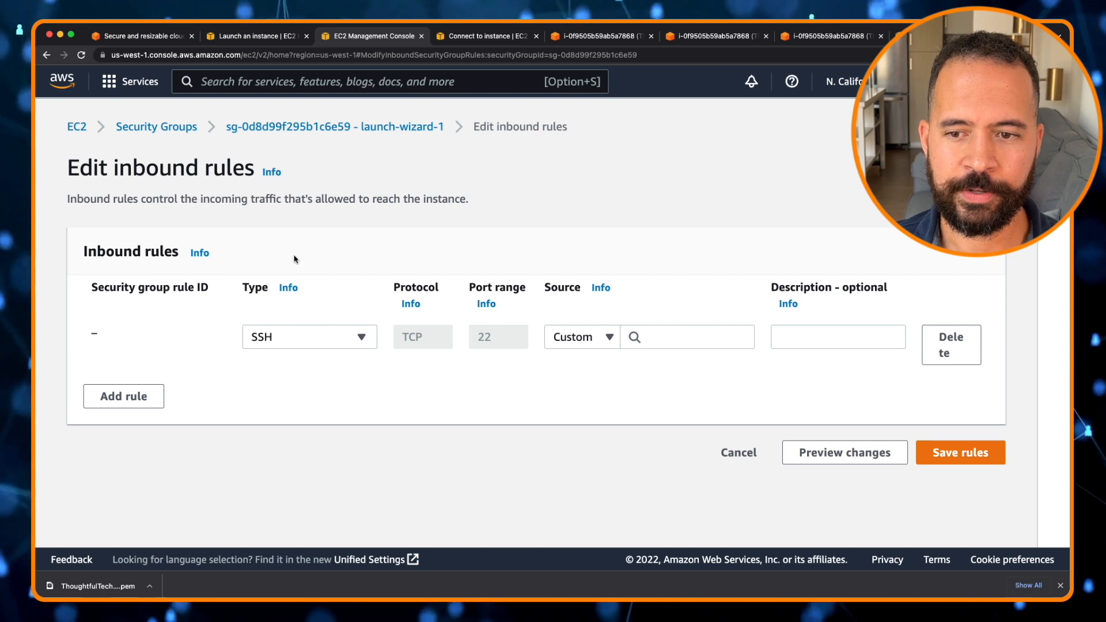
Set the SSH rule's source to Anywhere-IPv4 (0.0.0.0/0) and save the inbound rules
click(610, 338)
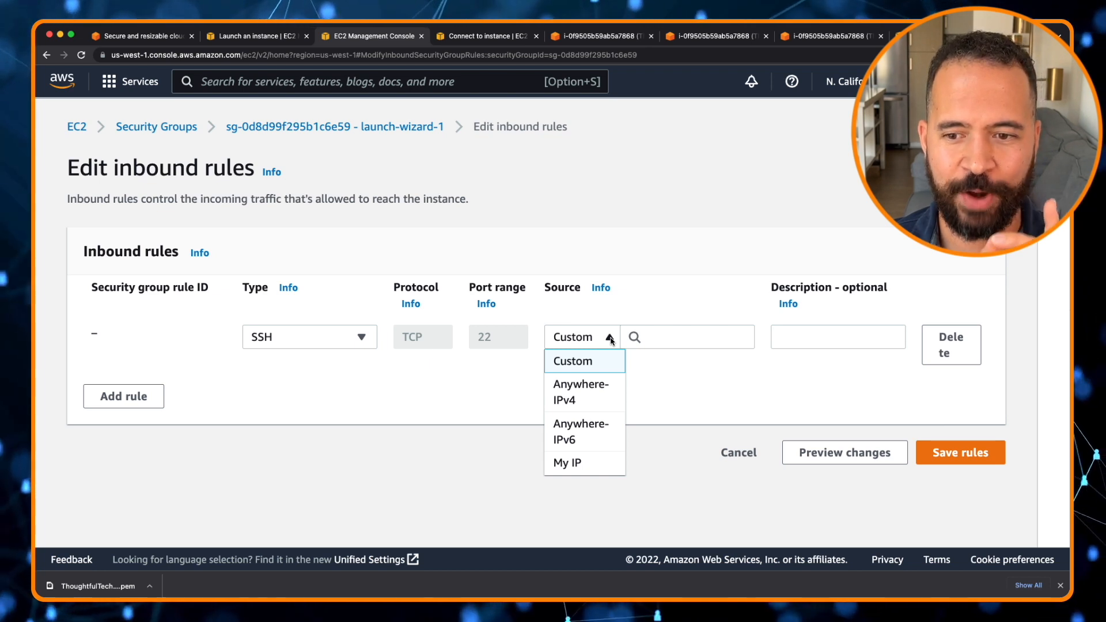
click(589, 392)
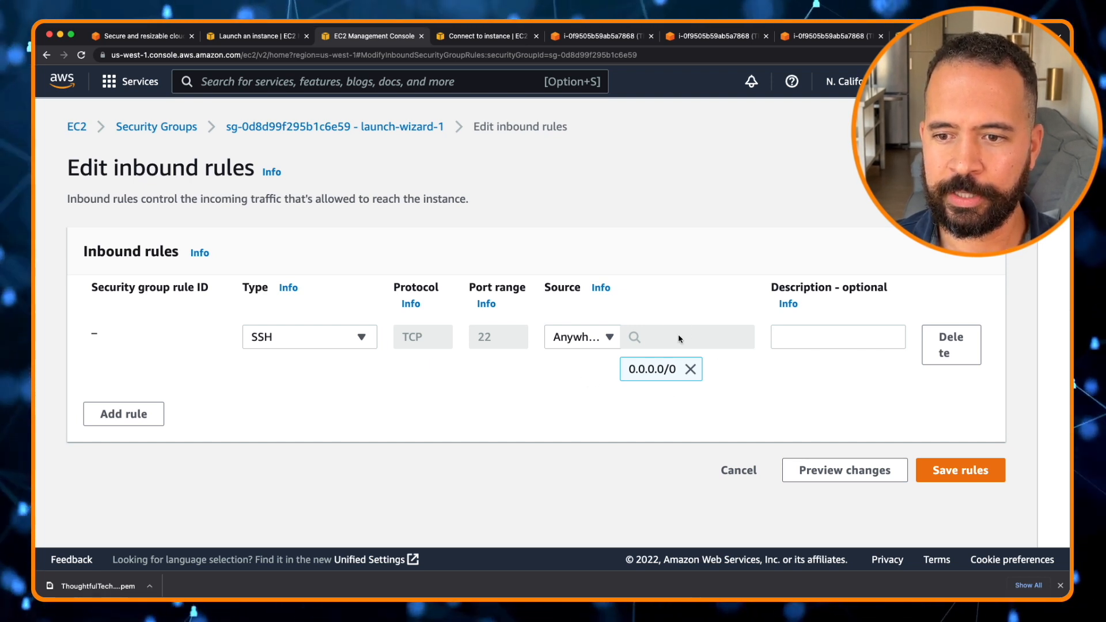
click(690, 369)
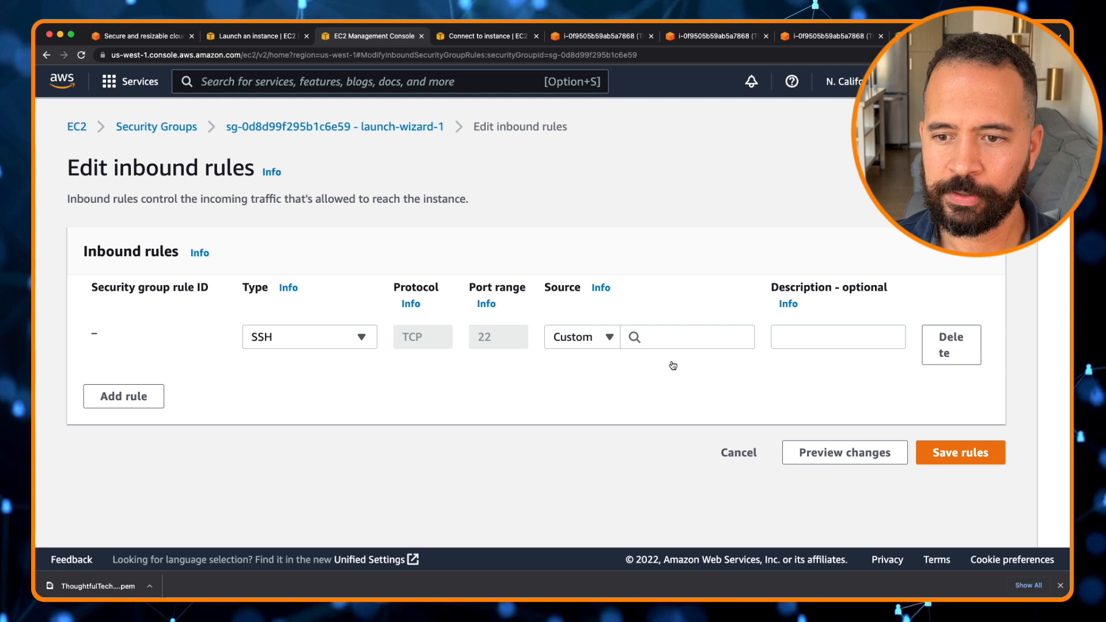
click(610, 338)
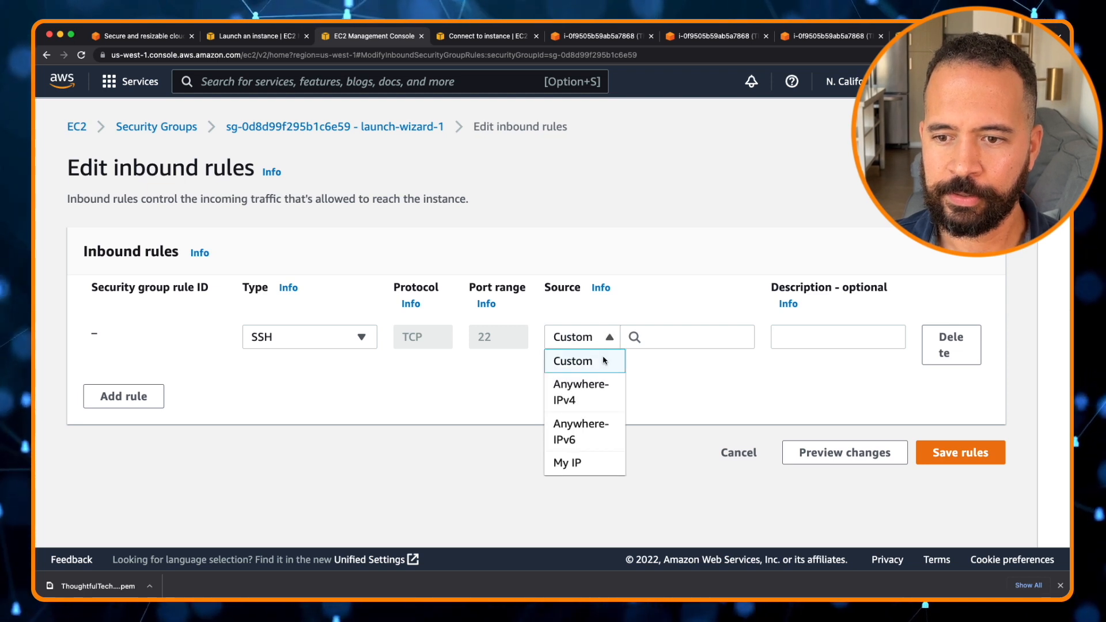
click(583, 392)
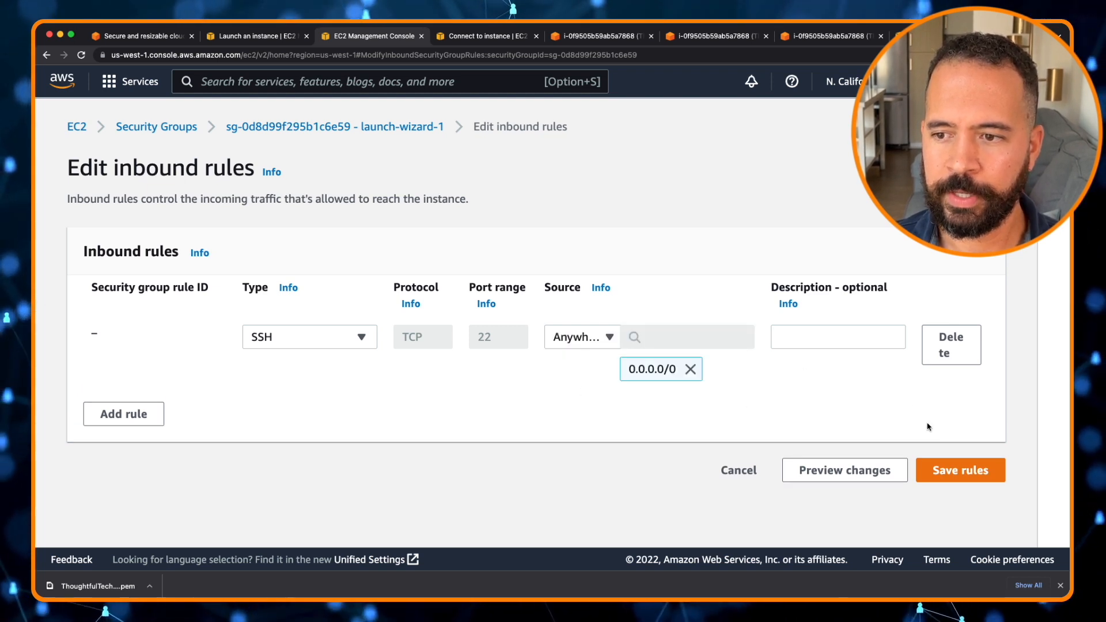
click(956, 472)
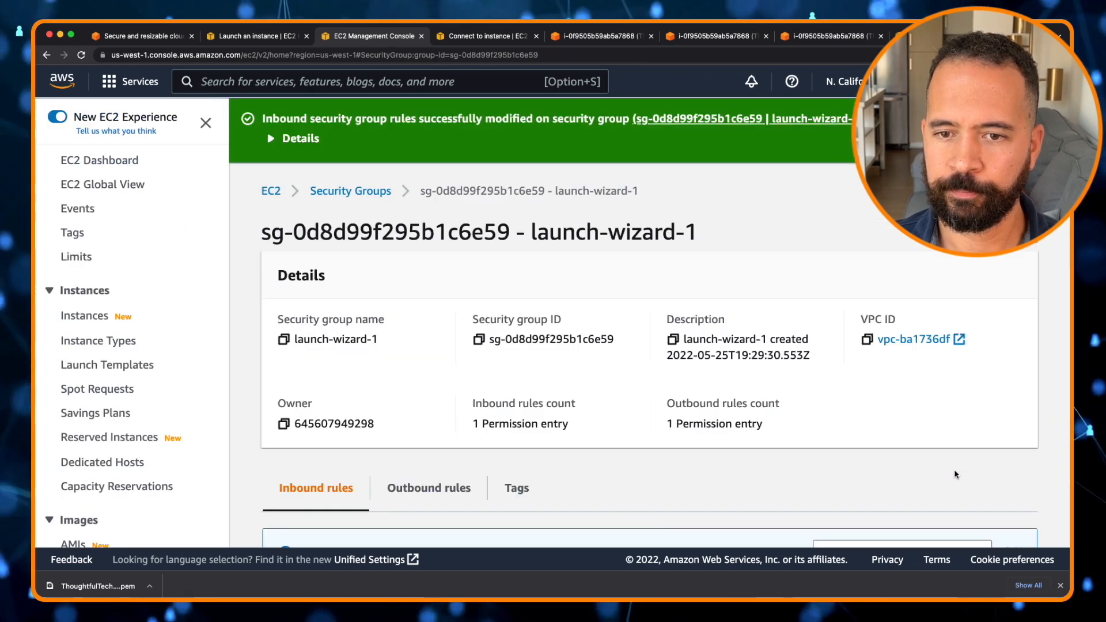
Return to the running instances list and connect to the instance again through EC2 Instance Connect
scroll(581, 352, down, 5)
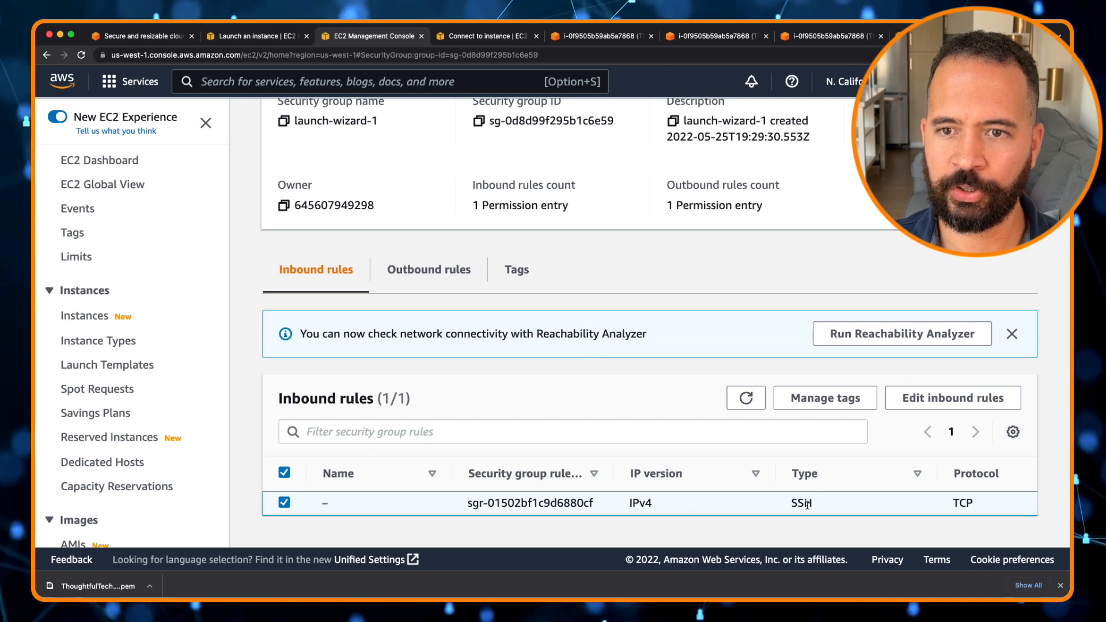
scroll(459, 257, up, 5)
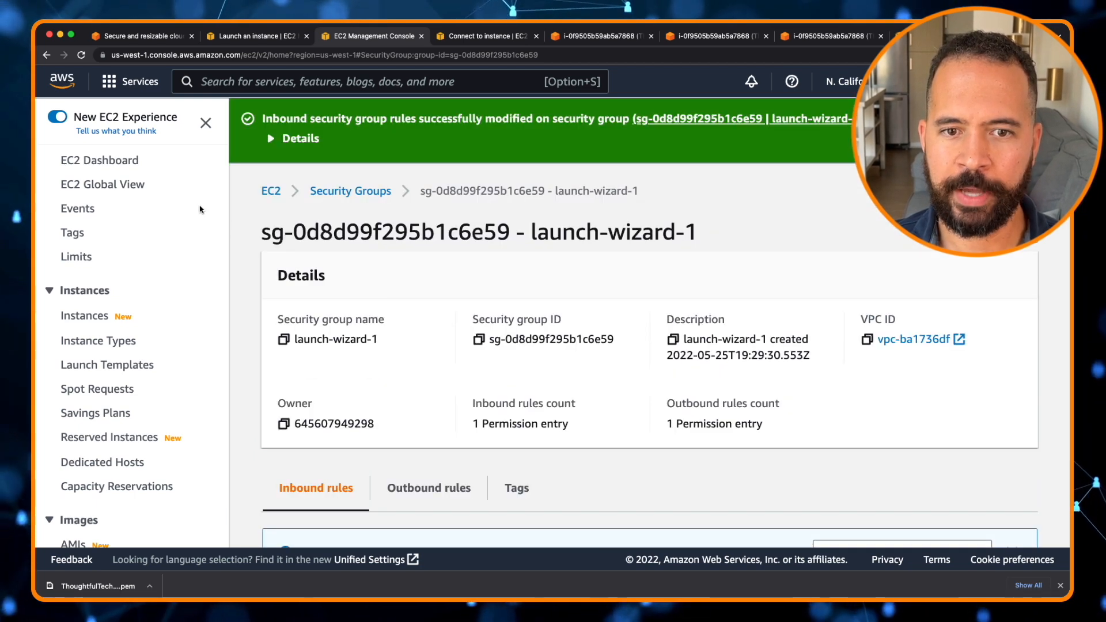
click(275, 194)
click(310, 240)
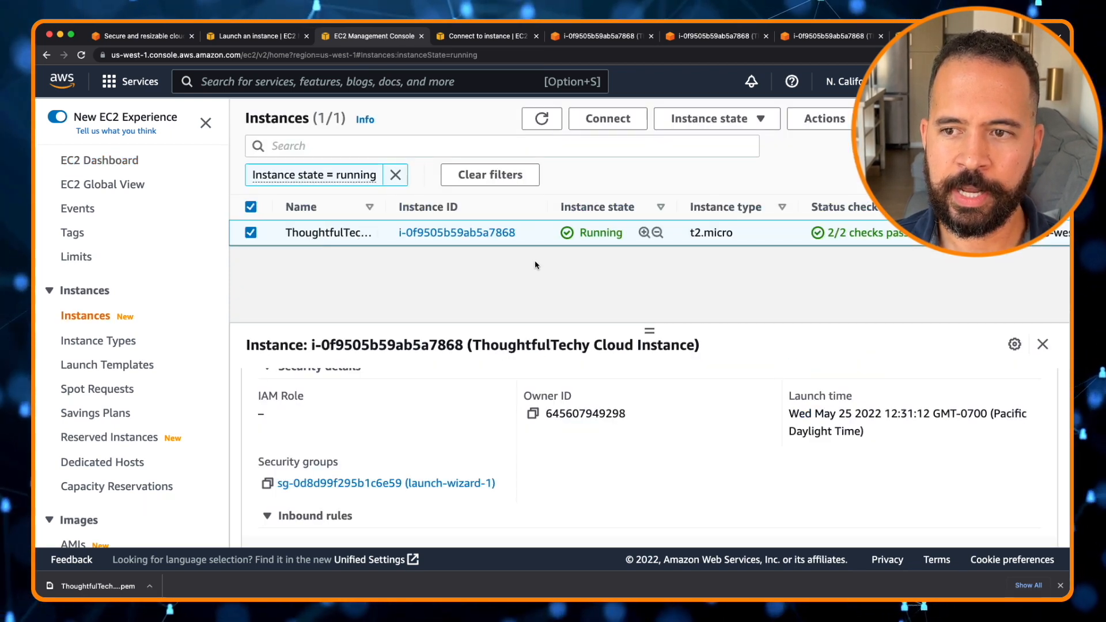
click(616, 124)
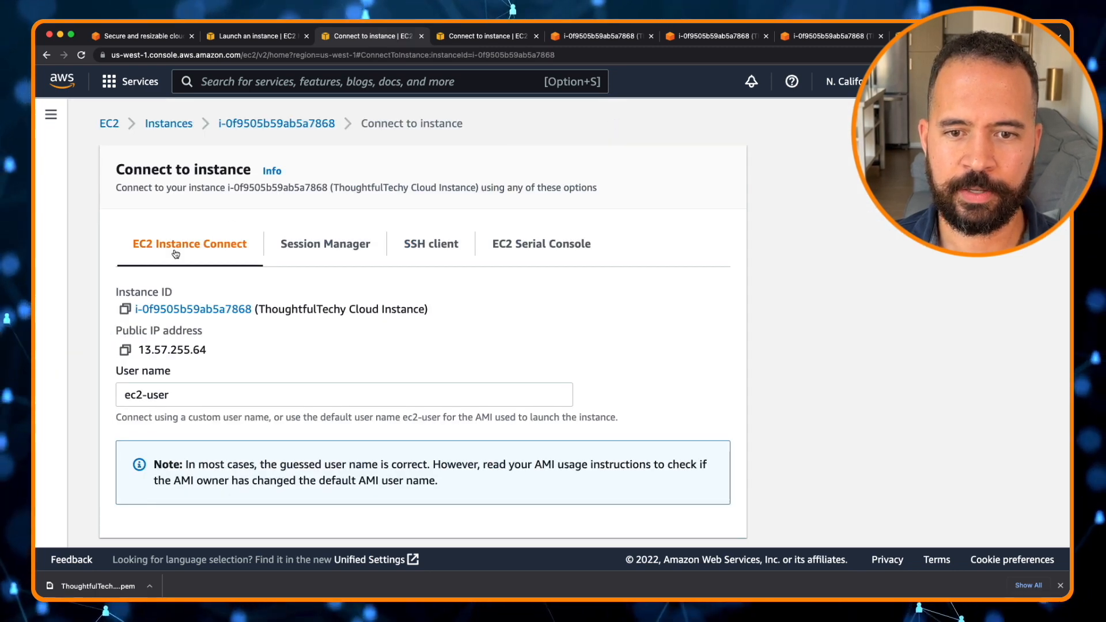
scroll(176, 253, down, 2)
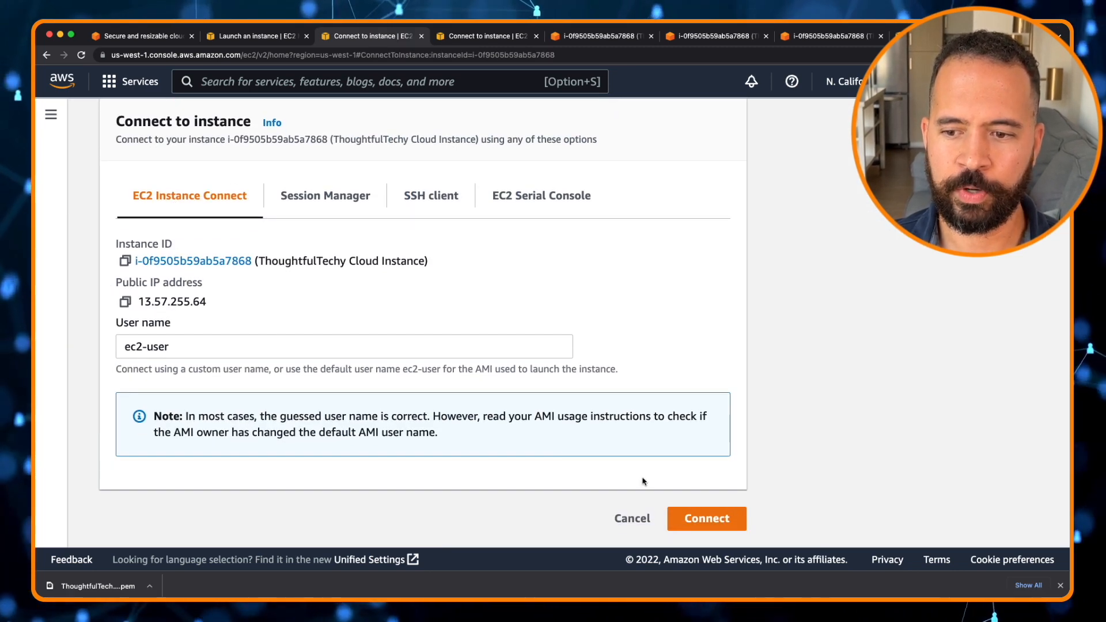
click(687, 519)
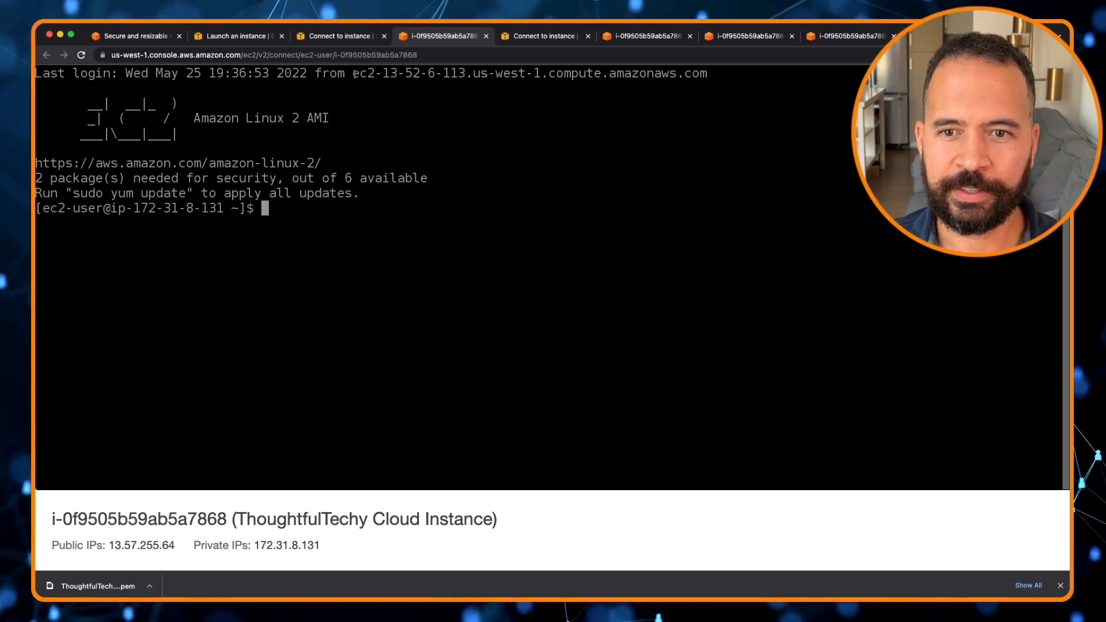
List the contents of the home directory in the instance terminal with ls
drag(354, 74, 685, 76)
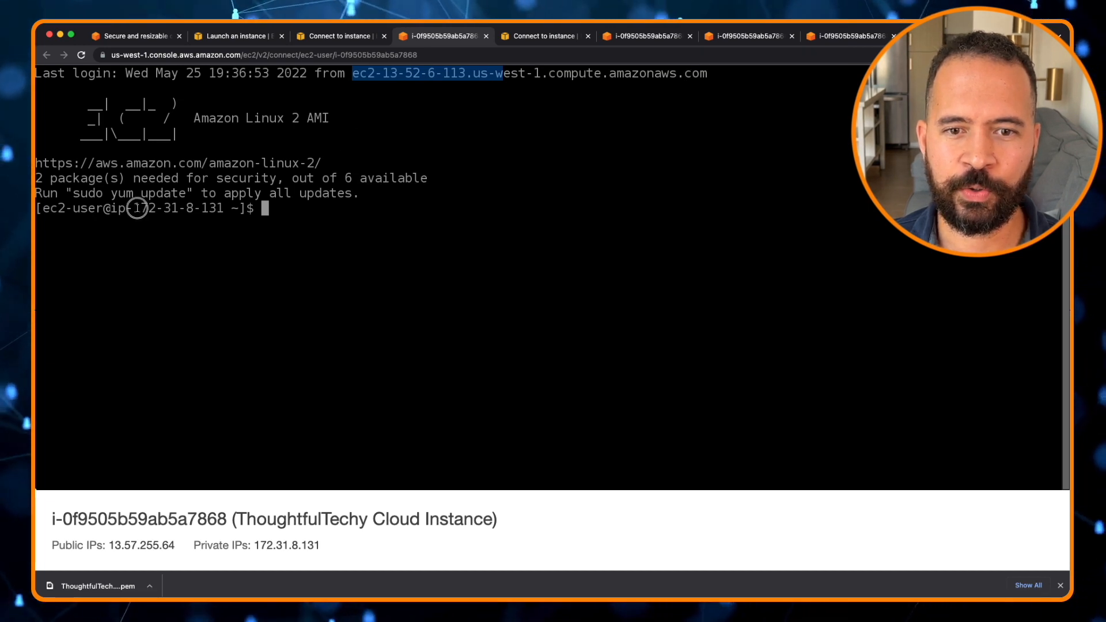
drag(137, 208, 228, 206)
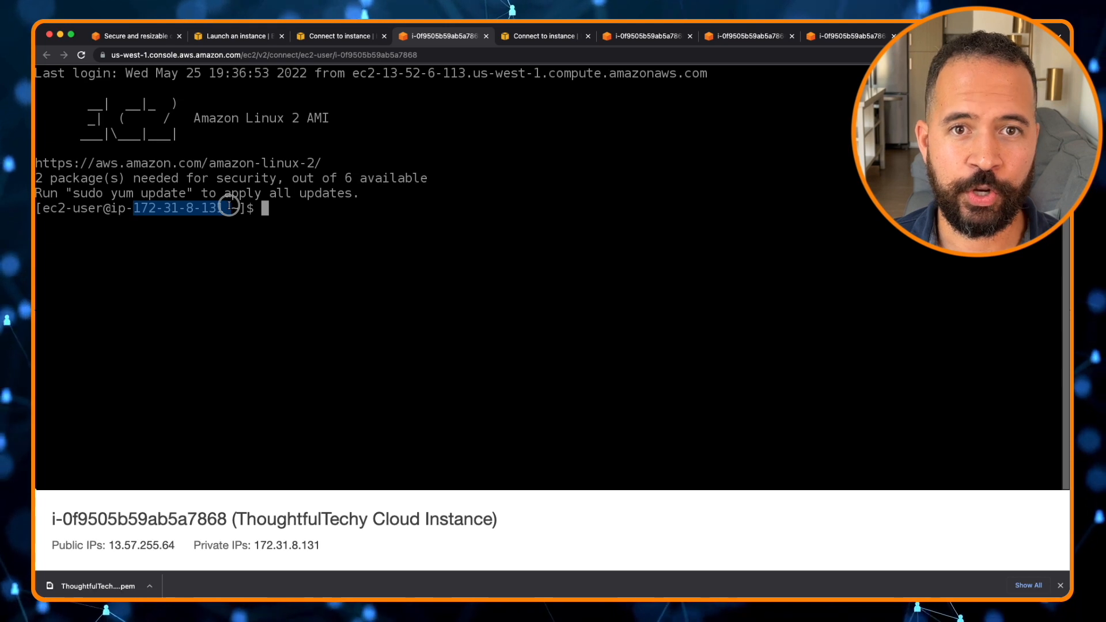
drag(229, 206, 229, 205)
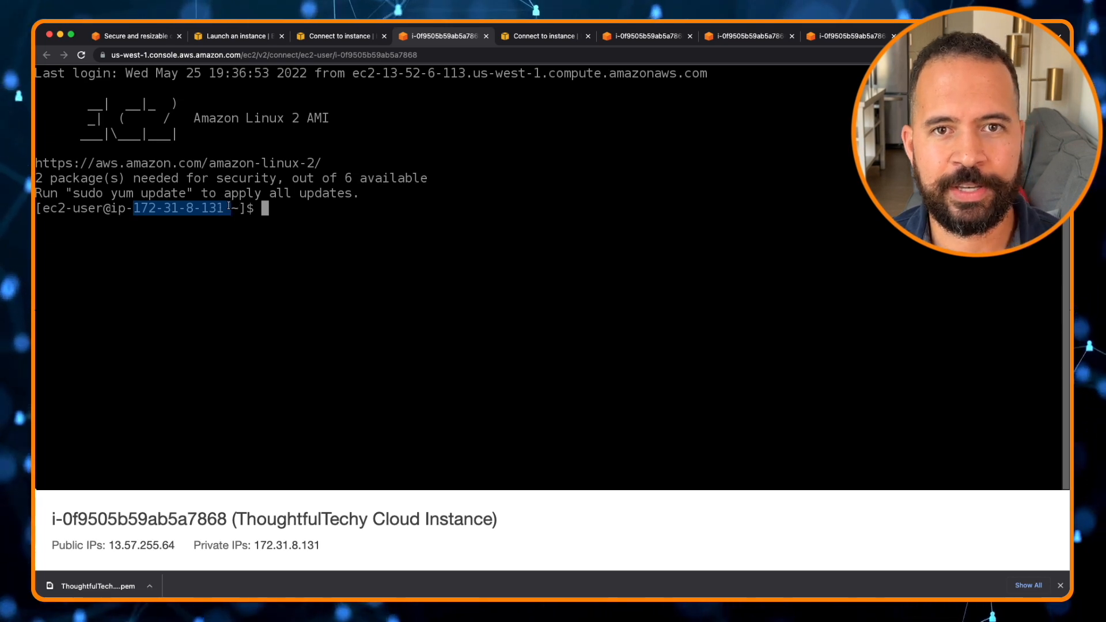
click(285, 209)
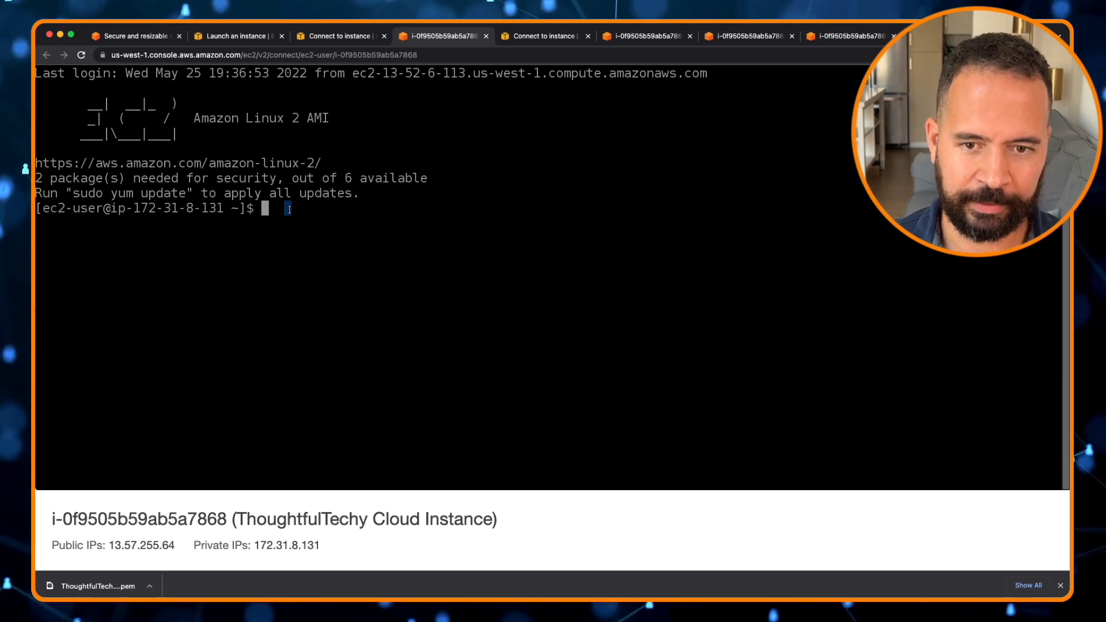
text(ls)
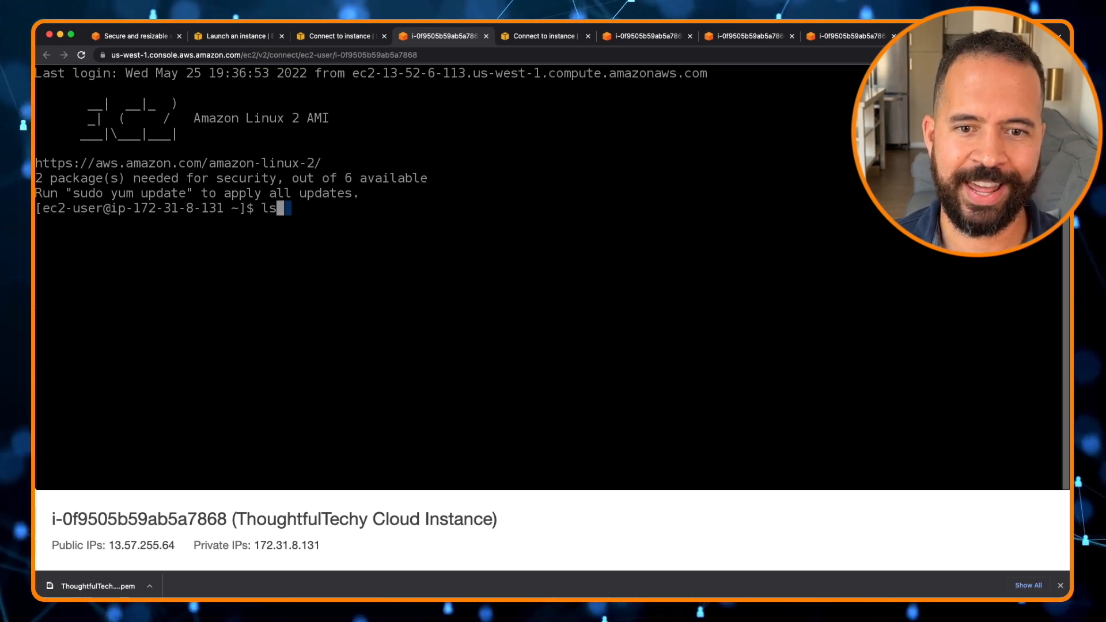
key(Return)
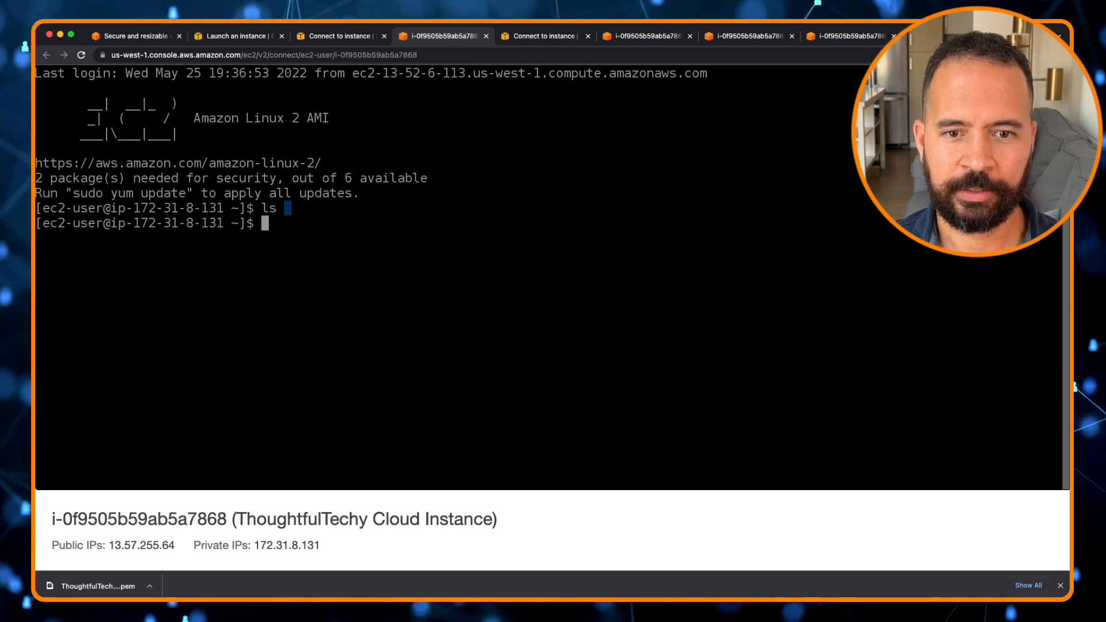
Move up one directory with cd .. and list the /home directory's contents
text(cd ..)
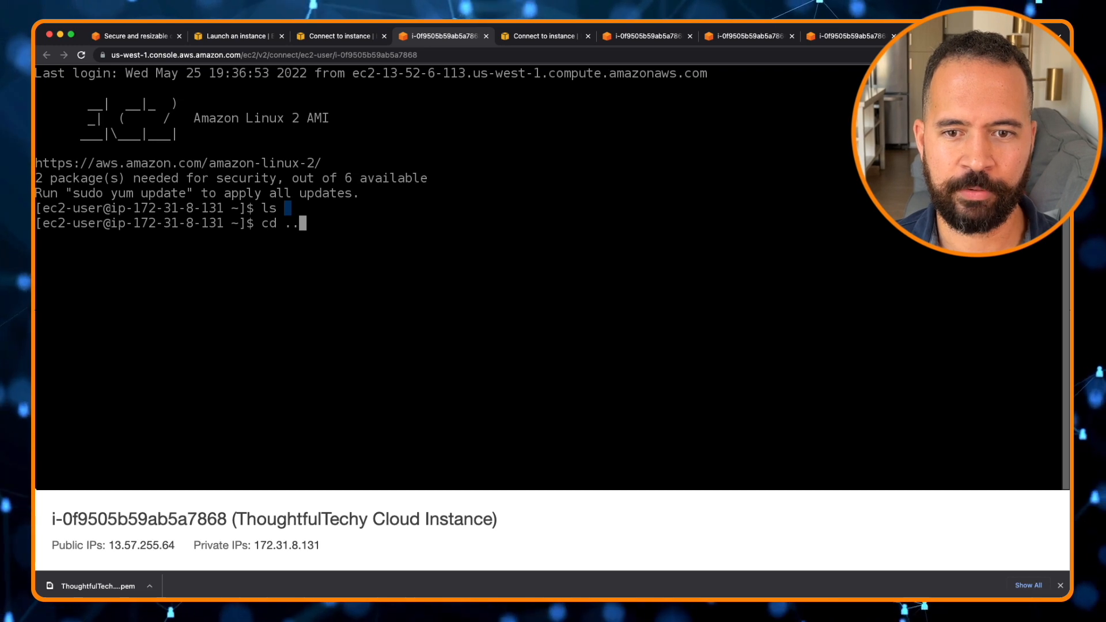
key(Return)
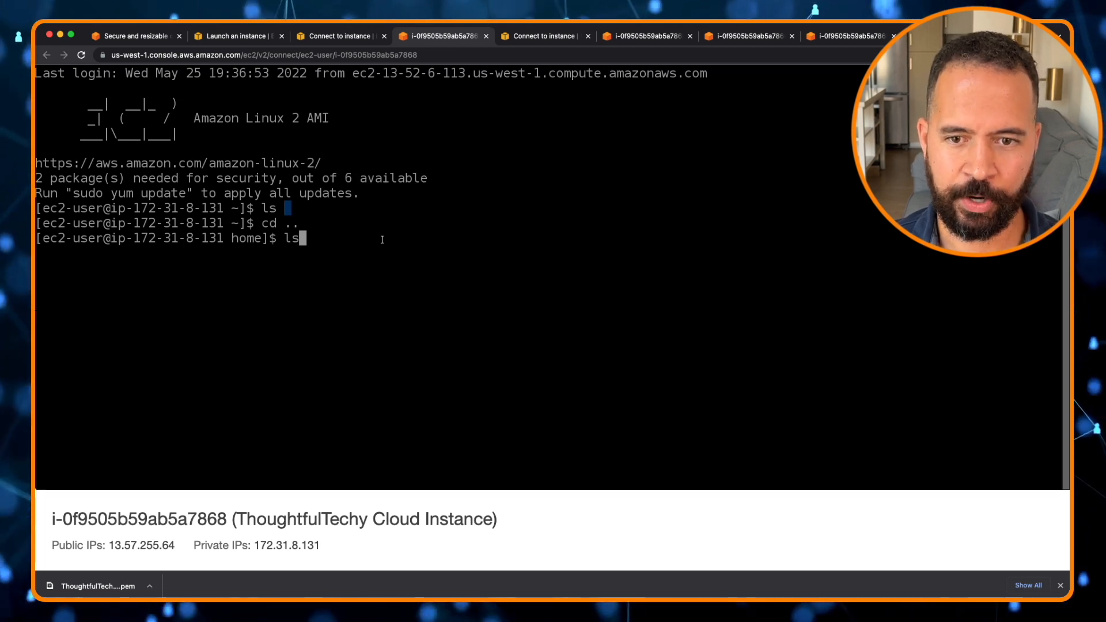
key(Return)
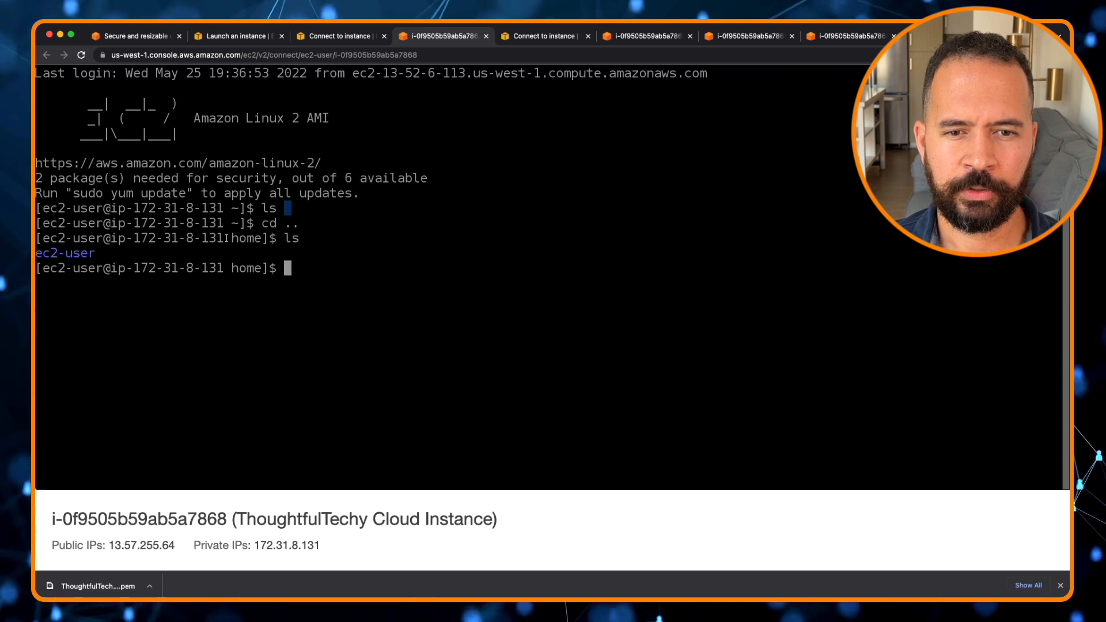
Run sudo yum update and confirm the package installation with y
text(sudo )
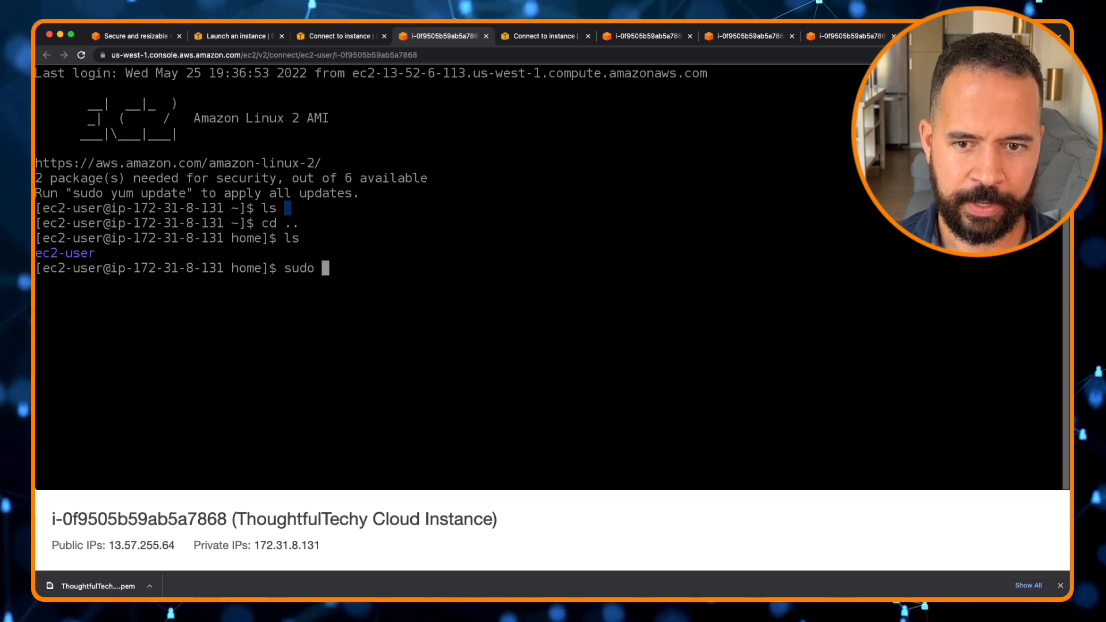
text(yum)
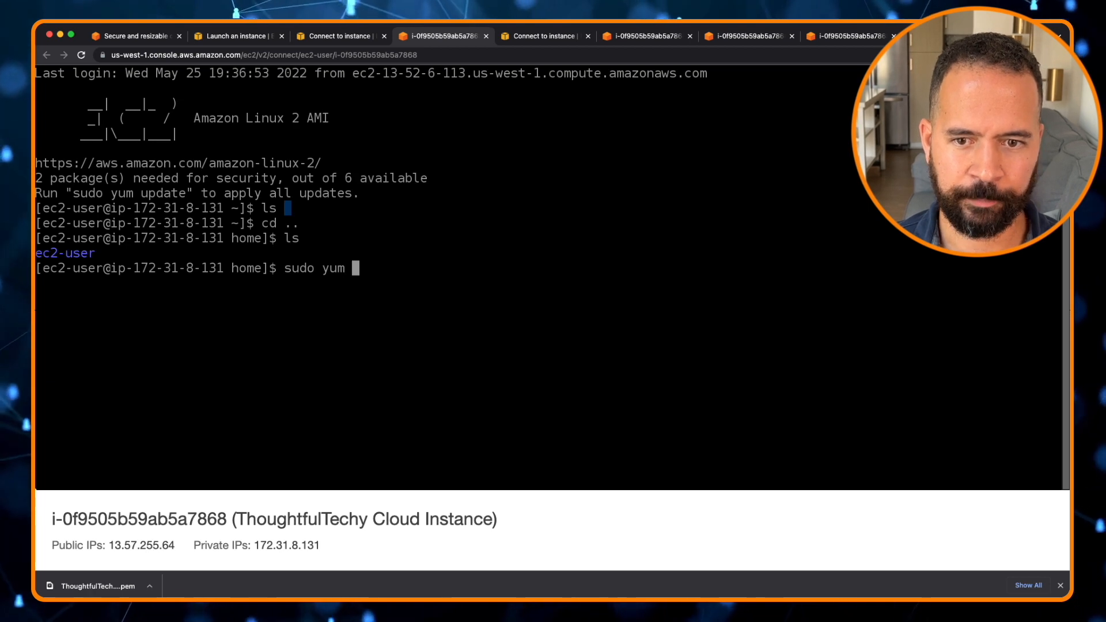
text( upd)
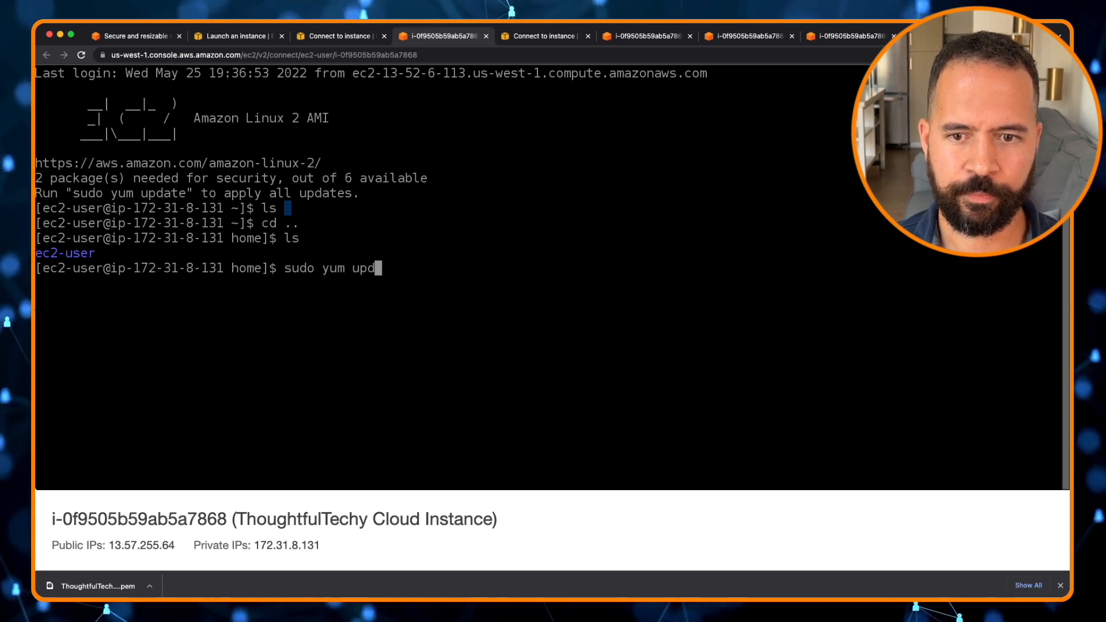
text(ate)
key(Return)
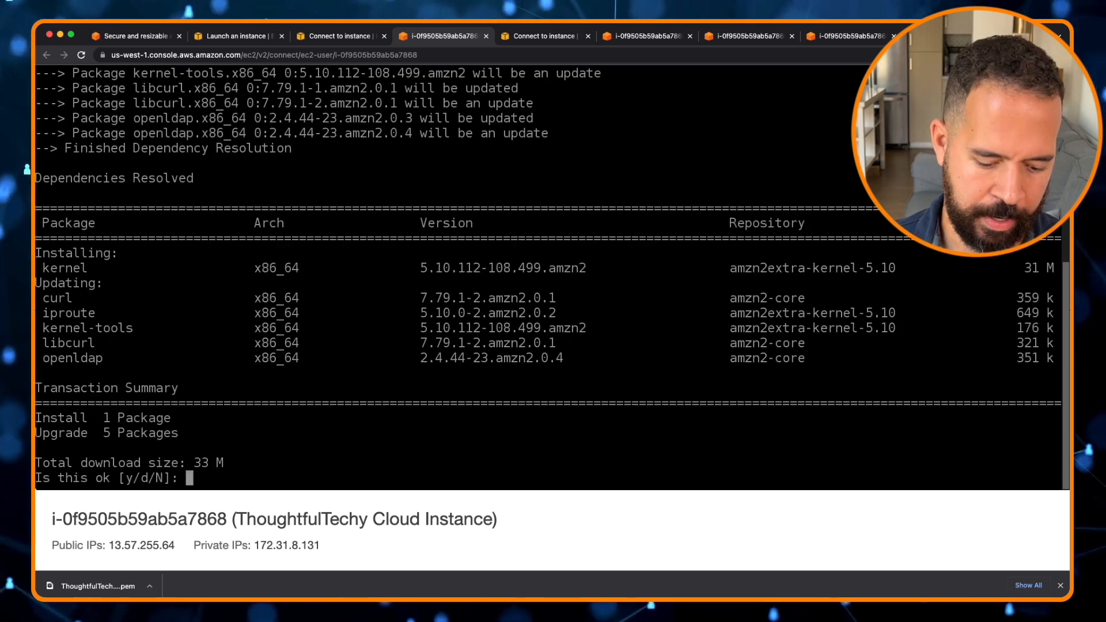
text(y)
key(Return)
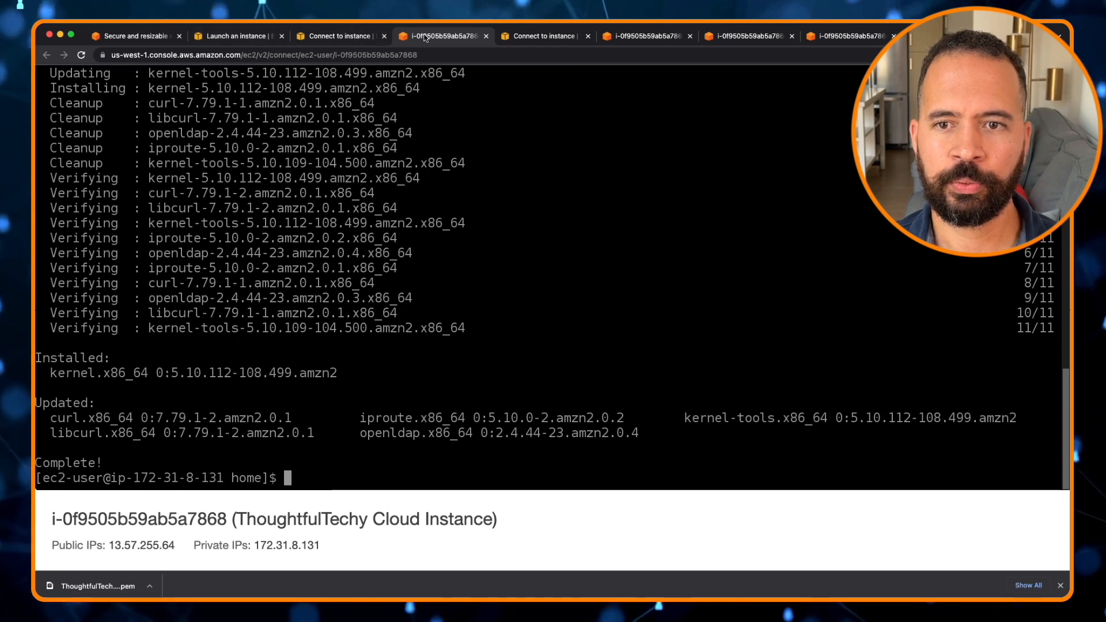
Switch to the launch page tab and open the EC2 dashboard
click(262, 38)
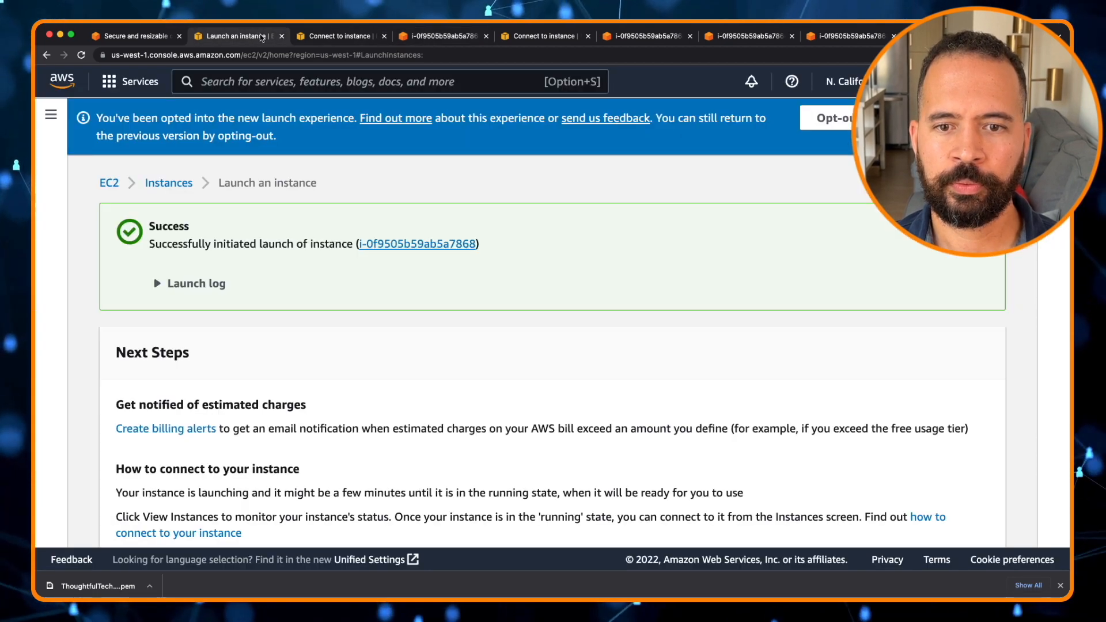
click(110, 184)
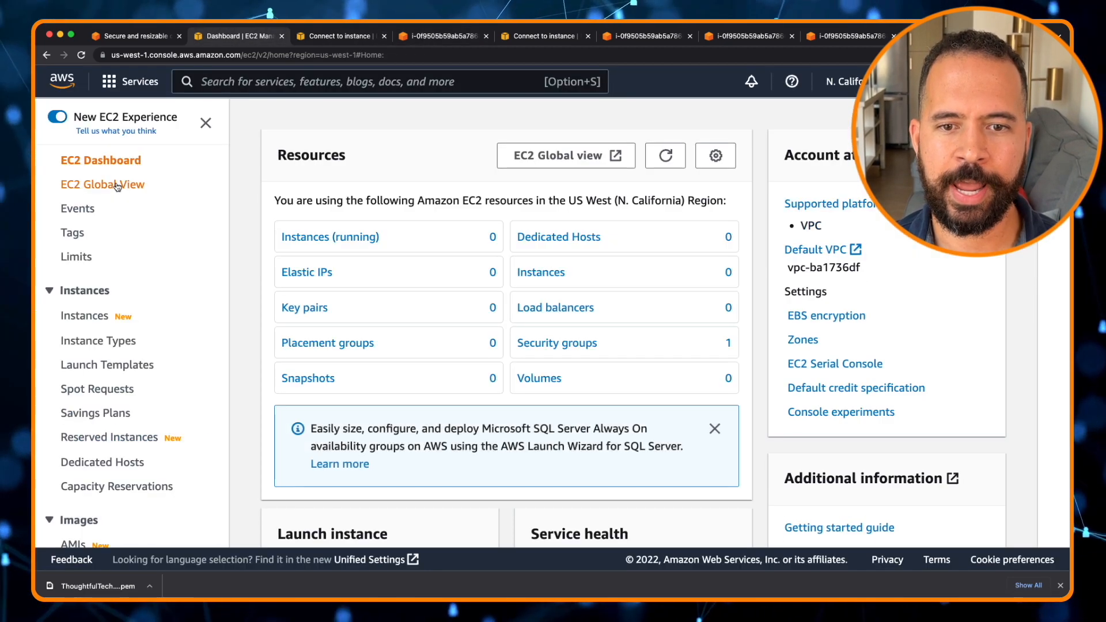
Open the running instances list, select the ThoughtfulTechy Cloud Instance, terminate it, and refresh the list
click(314, 248)
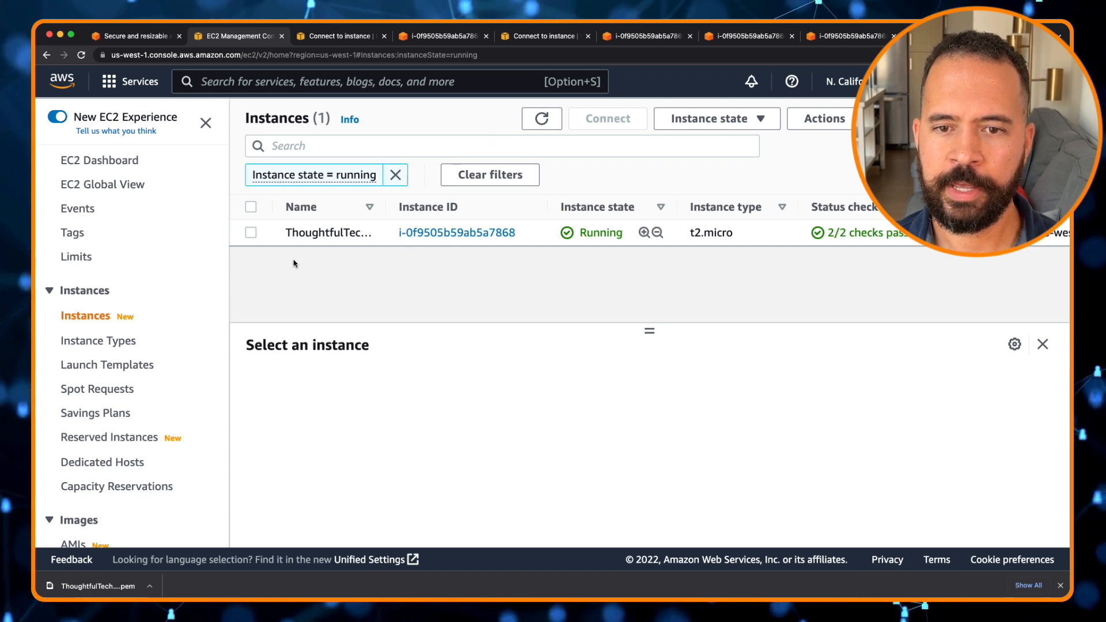
click(251, 233)
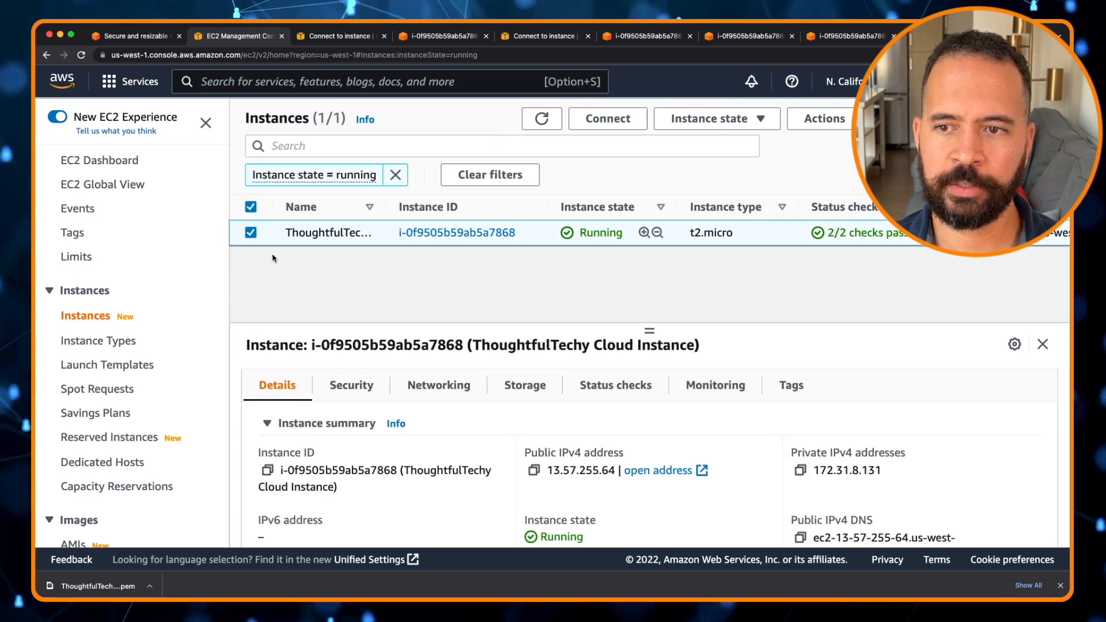
click(761, 119)
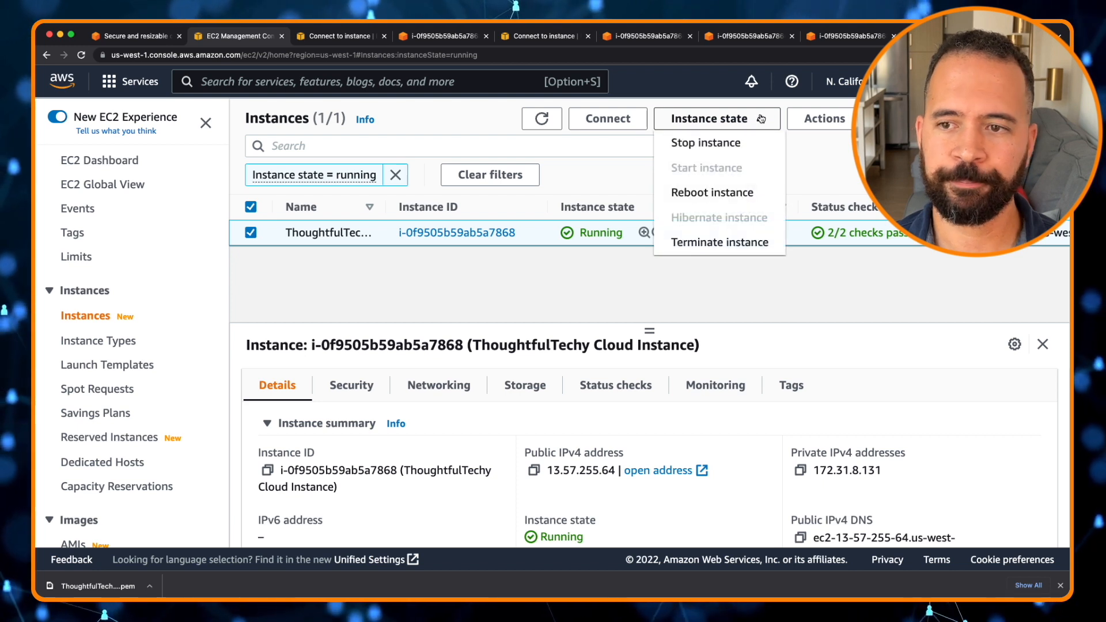
click(696, 249)
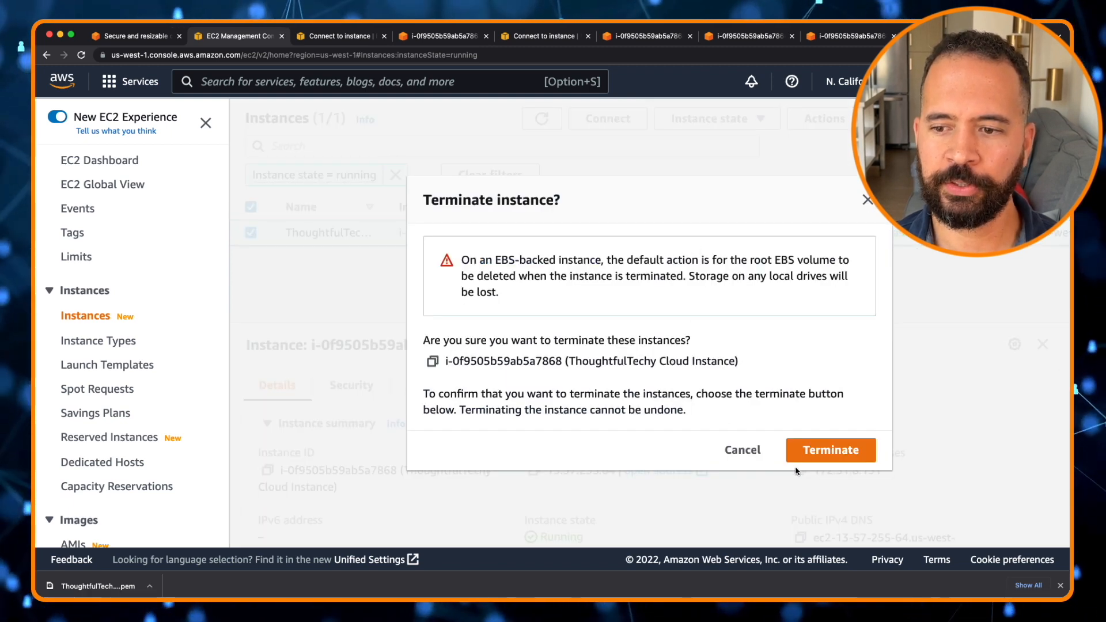
click(810, 454)
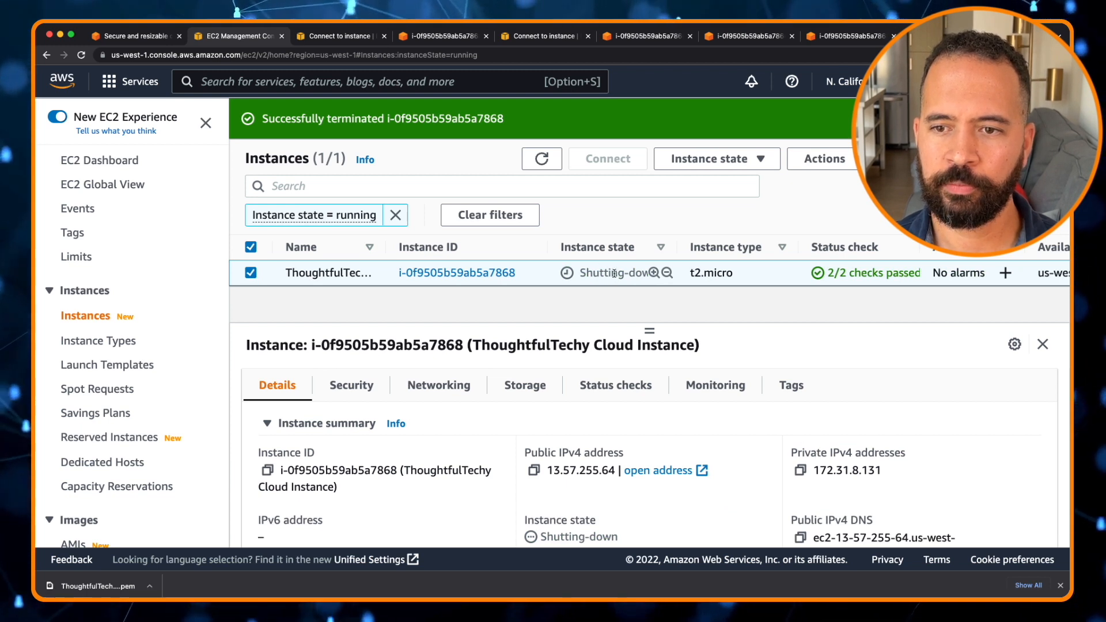
click(543, 161)
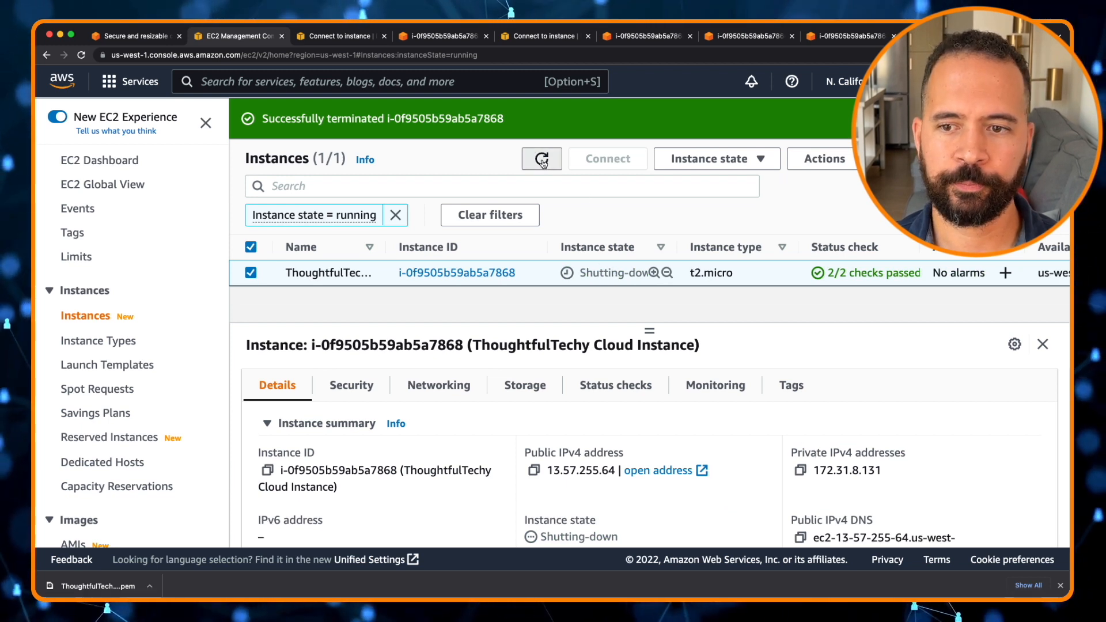